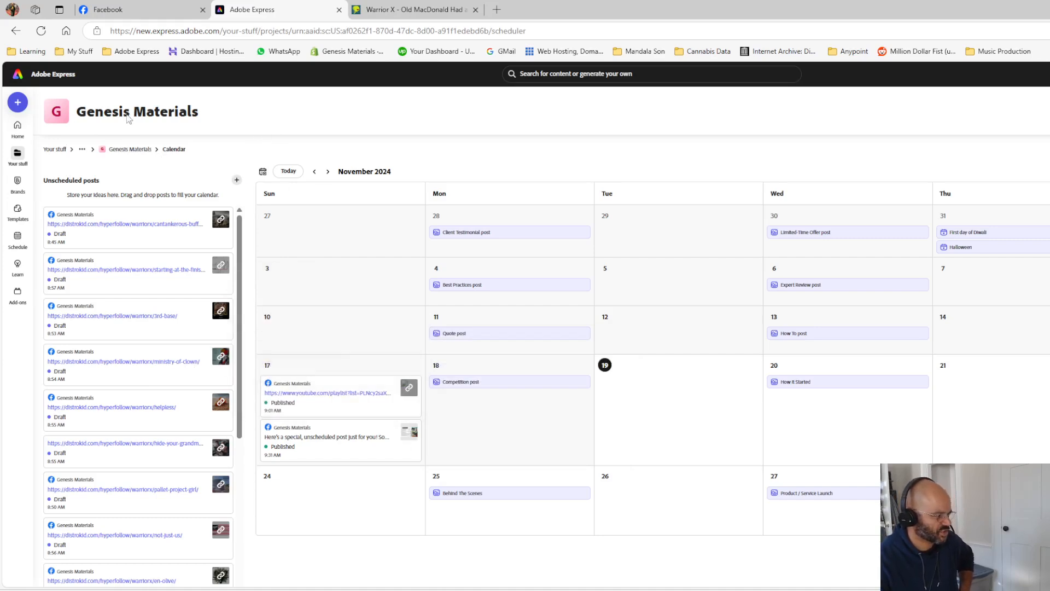
- Open the content calendar of the Genesis Materials project from the saved projects
click(19, 162)
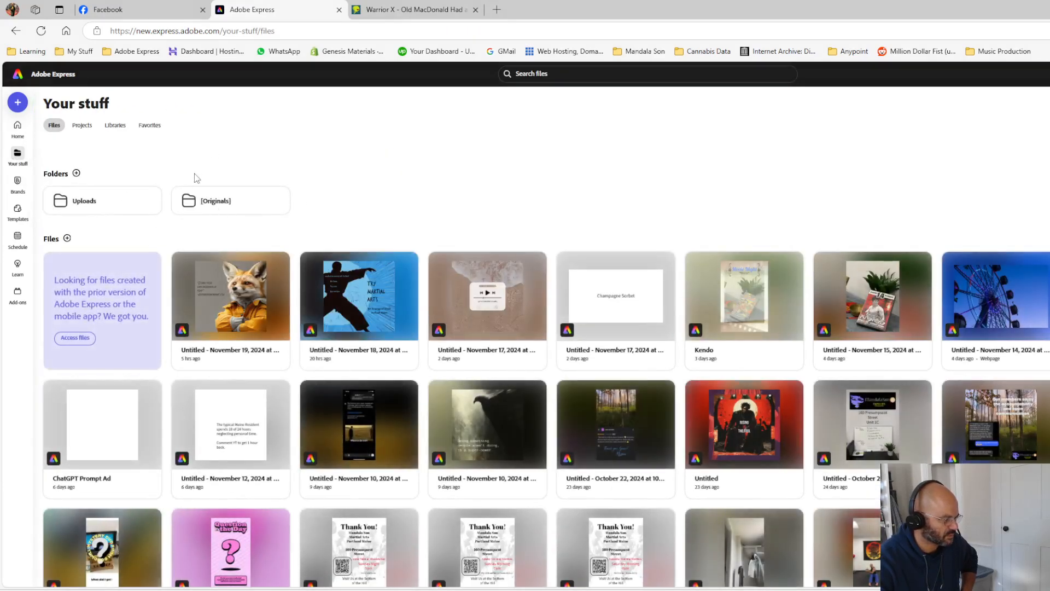
click(82, 125)
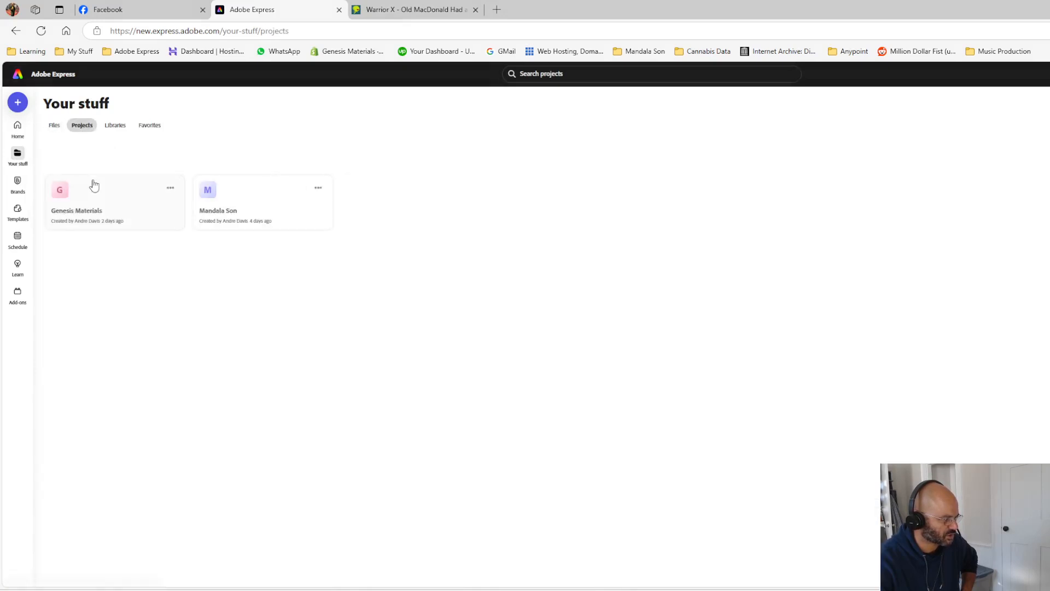
click(99, 214)
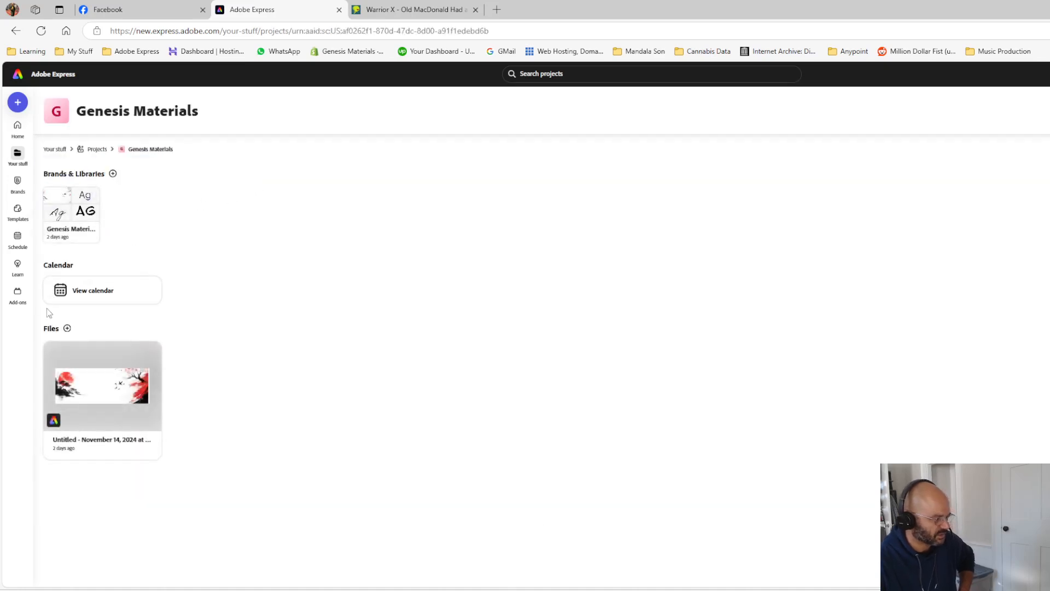
click(102, 294)
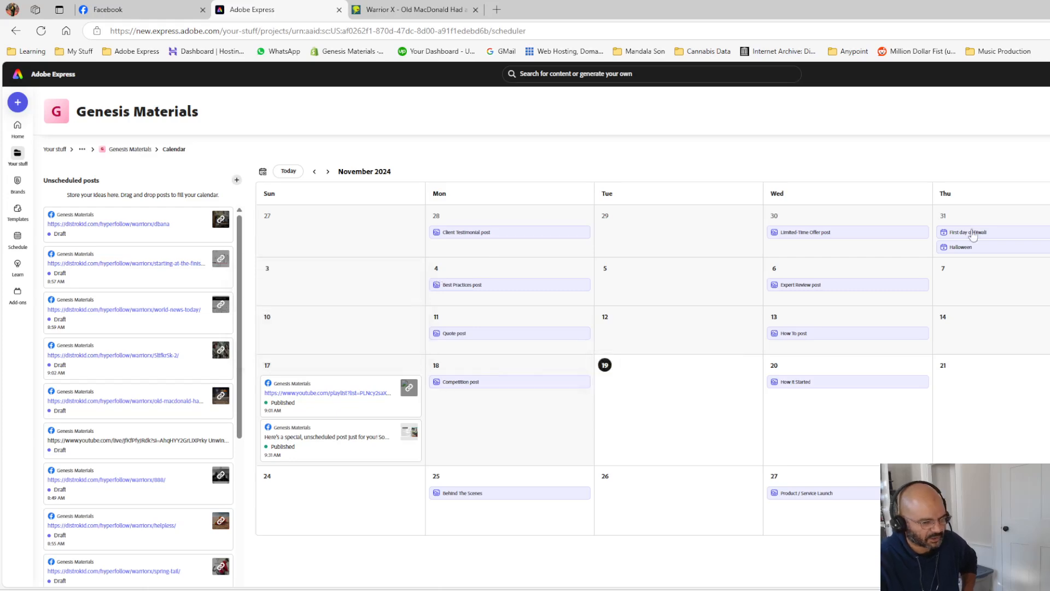
- Review the project's social media connections, close them, and browse the unscheduled draft posts
click(1049, 167)
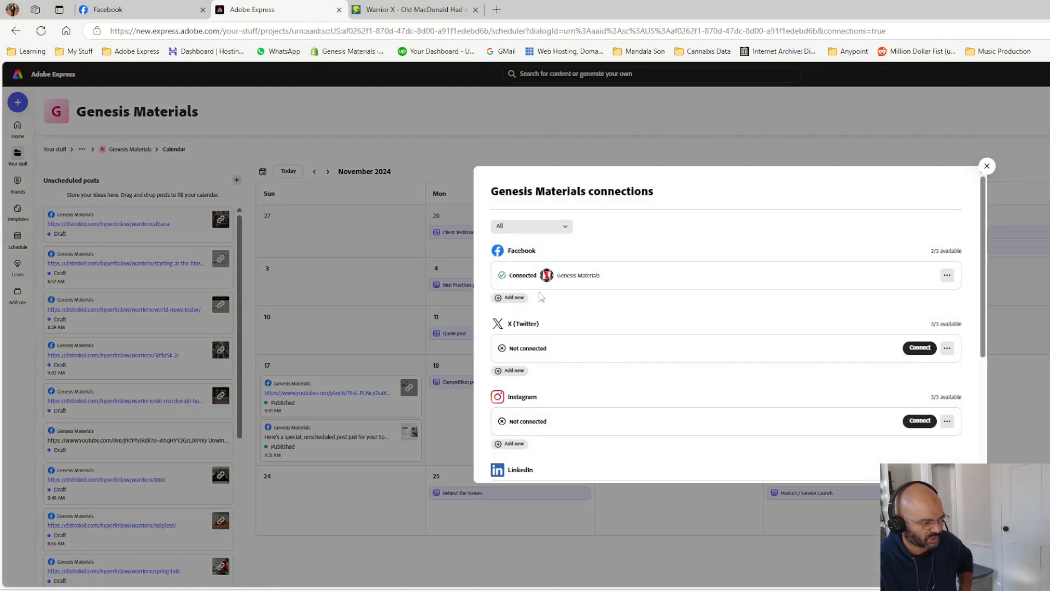
click(987, 165)
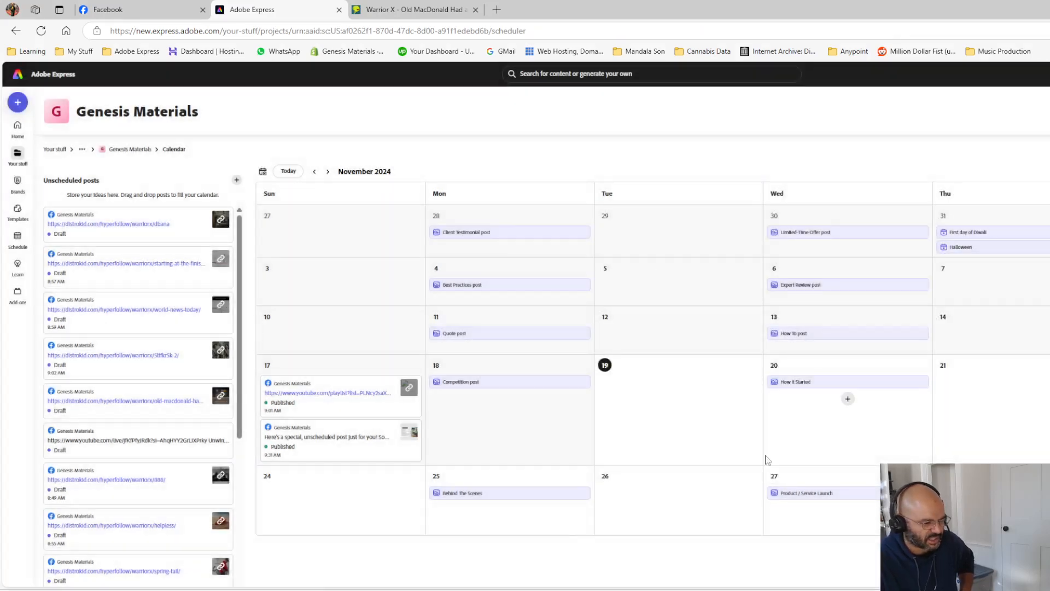
scroll(640, 405, down, 1)
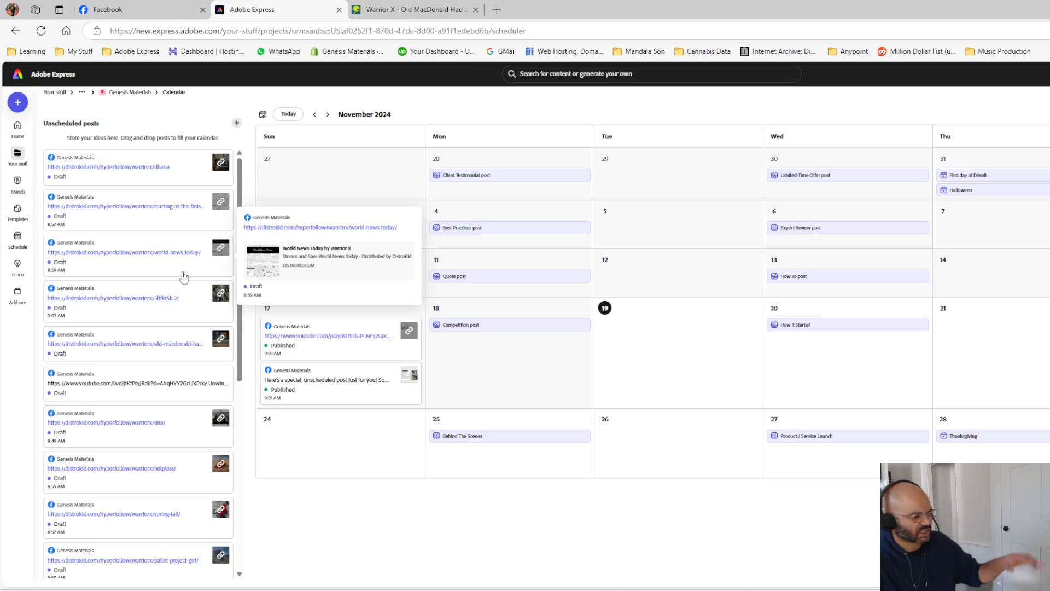
scroll(188, 292, down, 6)
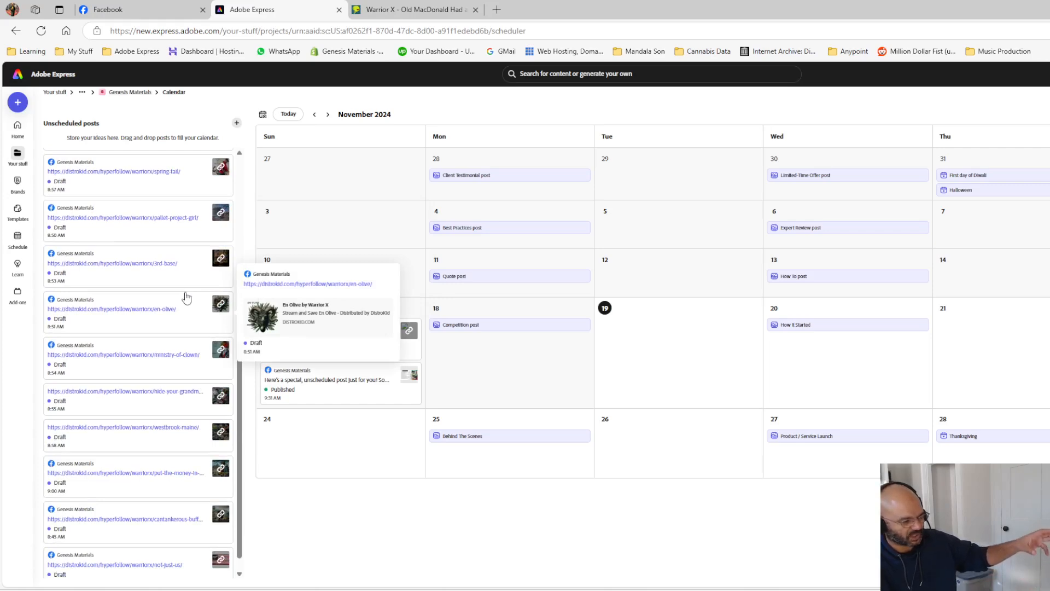
scroll(186, 297, up, 3)
scroll(187, 297, down, 3)
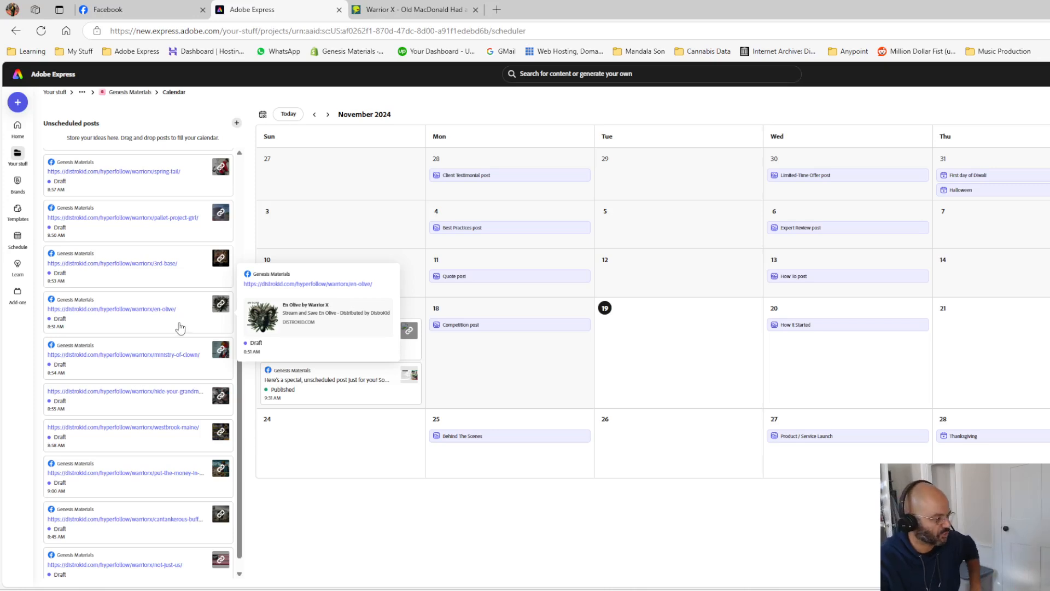
- Place the ministry-of-clown draft on November 20, the pallet-project-girl draft on November 26, and the helpless draft on another calendar day
drag(181, 330, 553, 378)
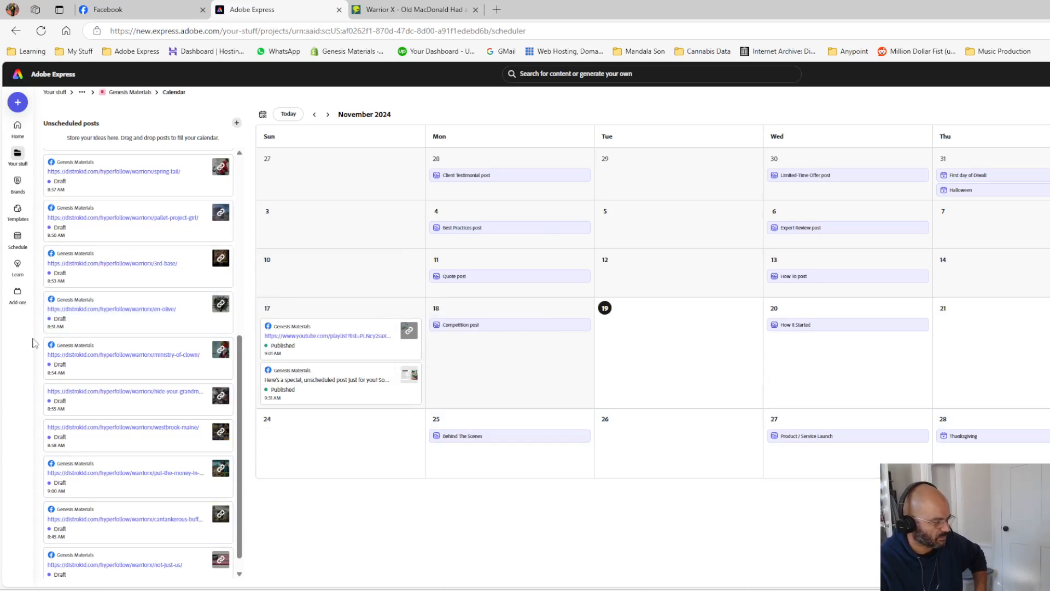
drag(156, 372, 853, 369)
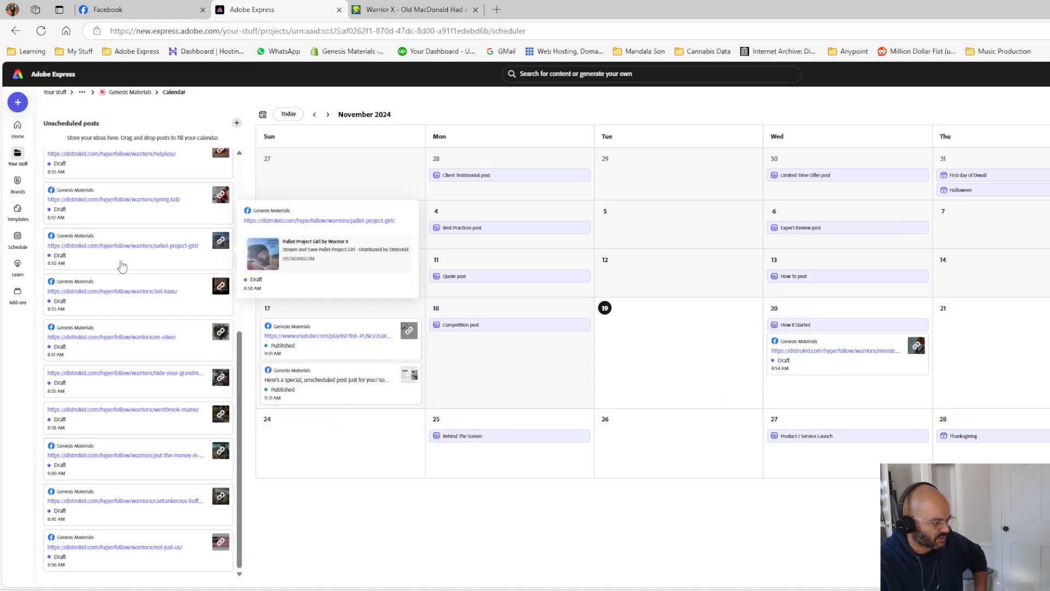
drag(122, 265, 680, 475)
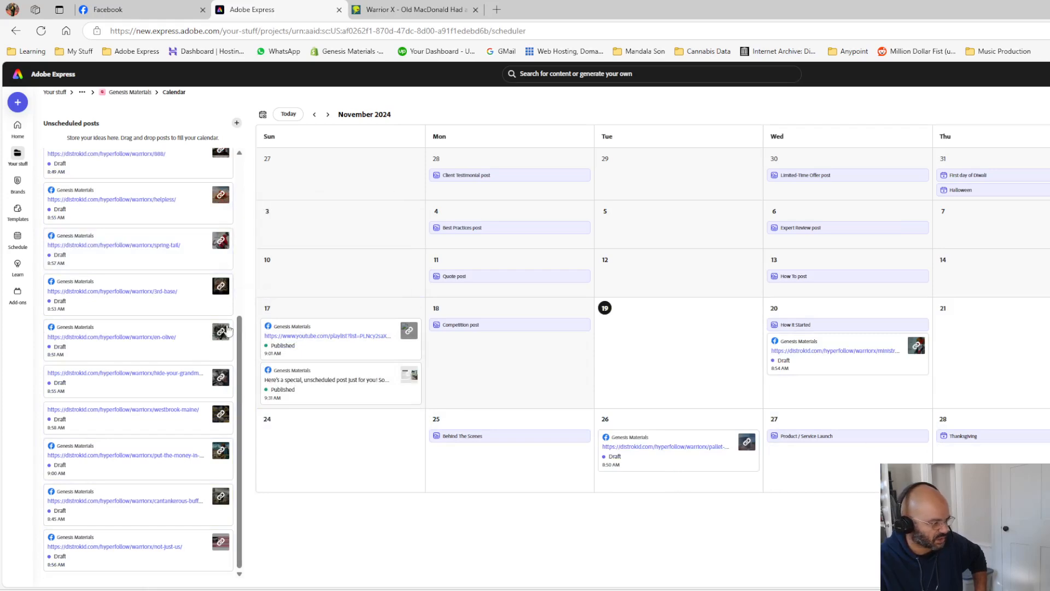
drag(132, 200, 1049, 449)
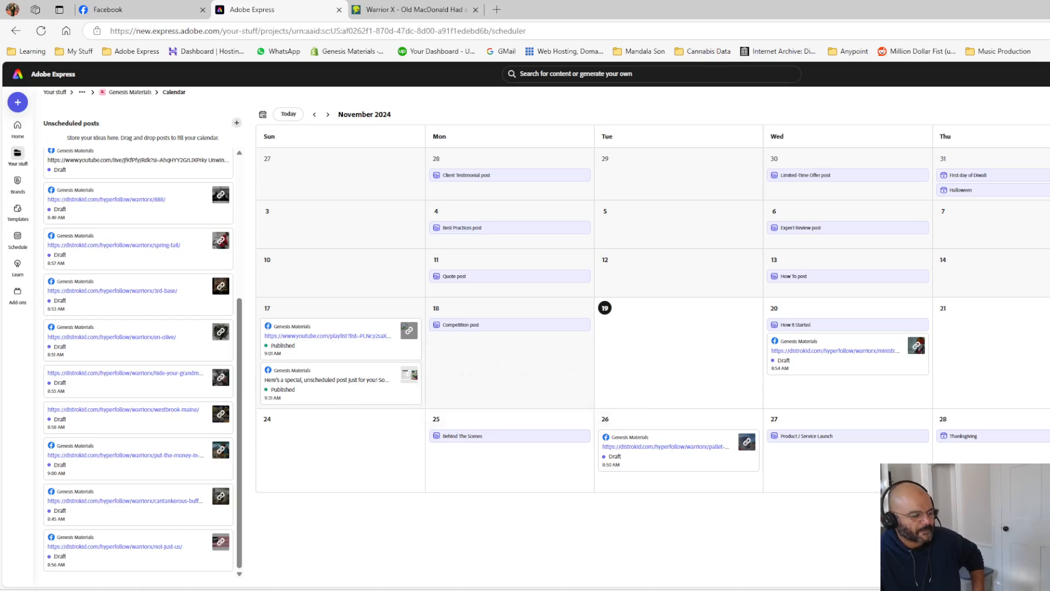
- Inspect the details of the Ministry of Clown post on November 20, and close its editor
mouse_move(779, 373)
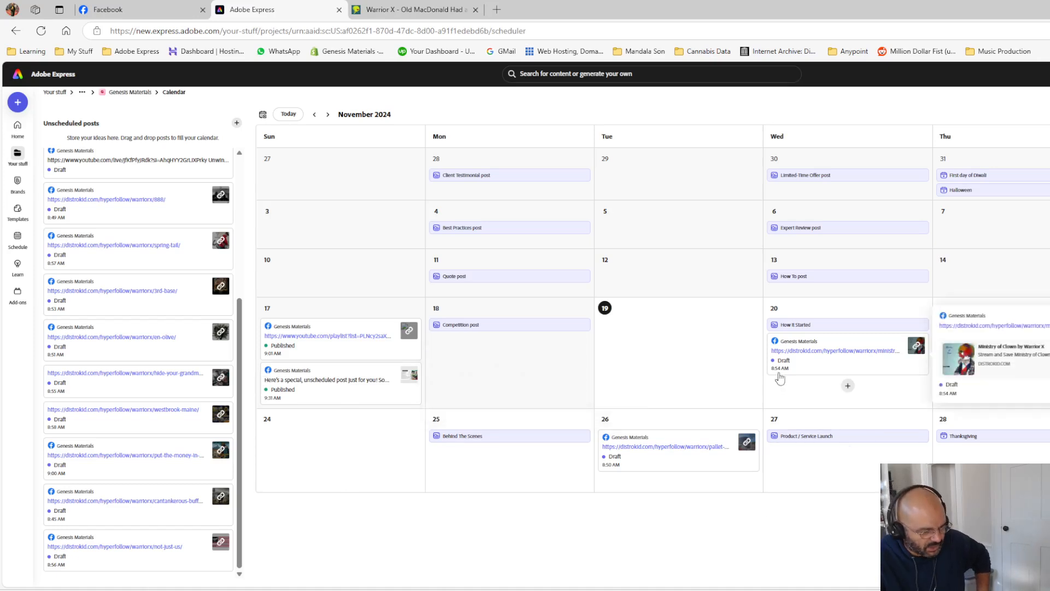
click(856, 369)
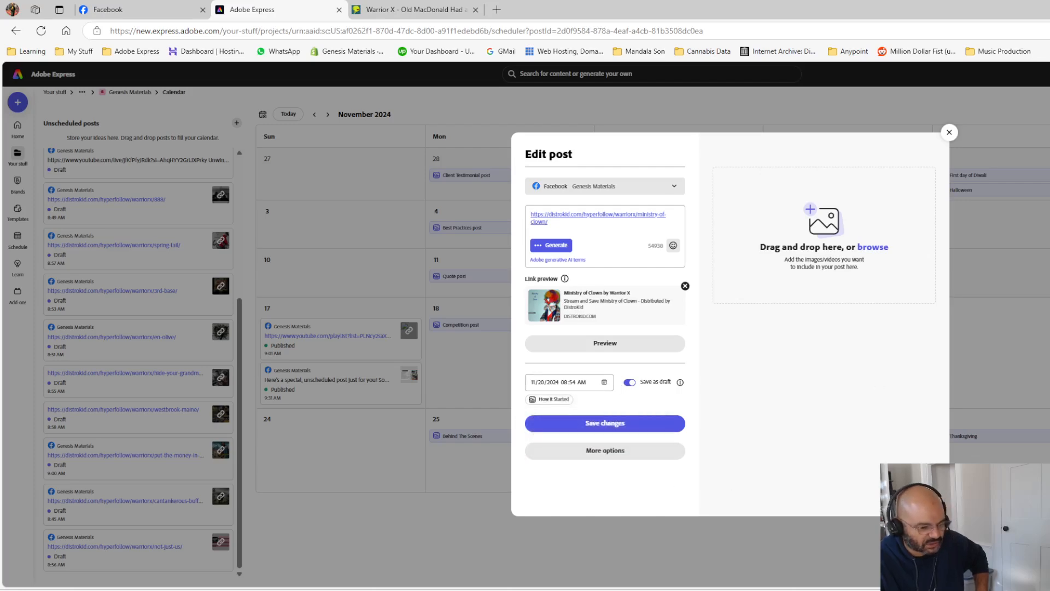
click(950, 133)
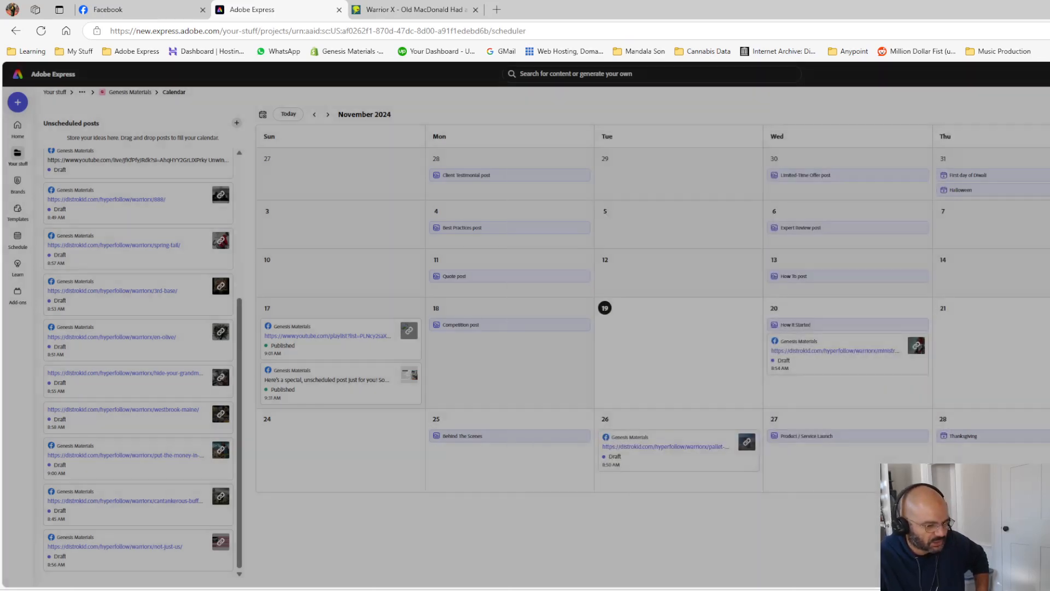
- Set the November 20 Ministry of Clown post's time to 12:58 AM and save the changes, keeping it as a draft
mouse_move(826, 369)
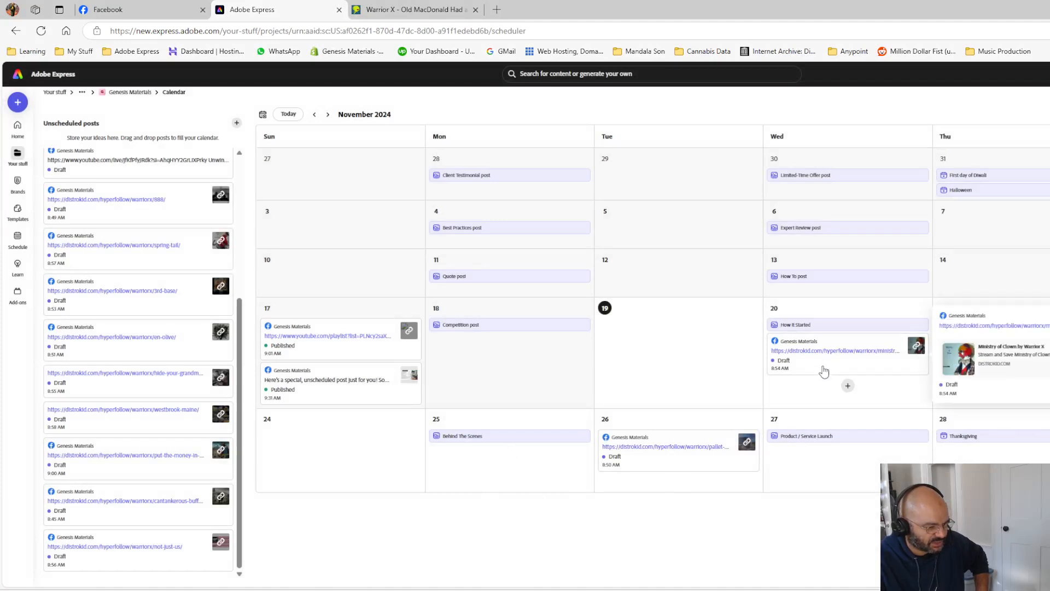
click(848, 369)
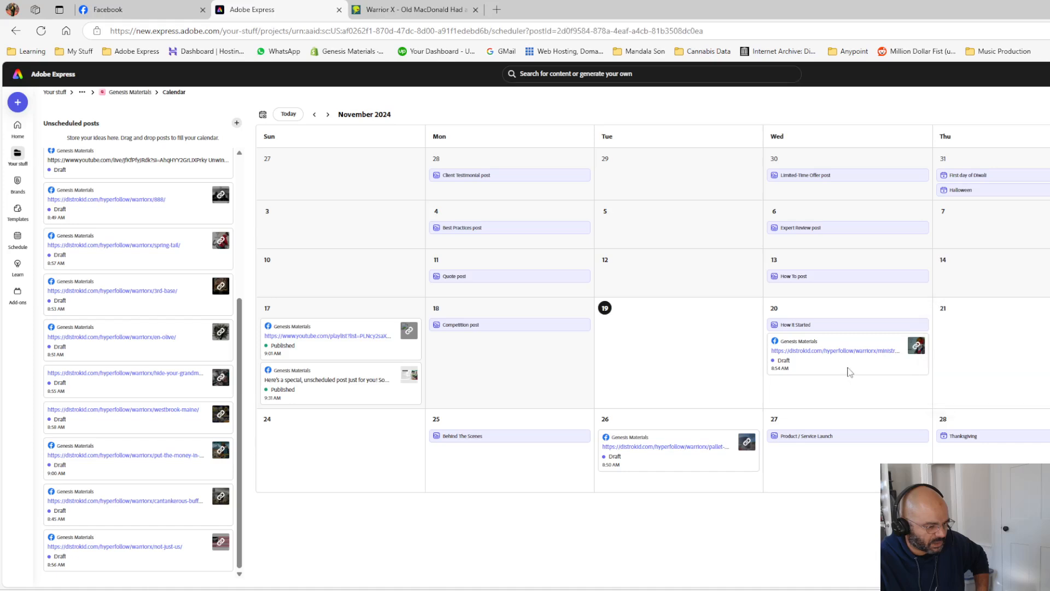
click(604, 383)
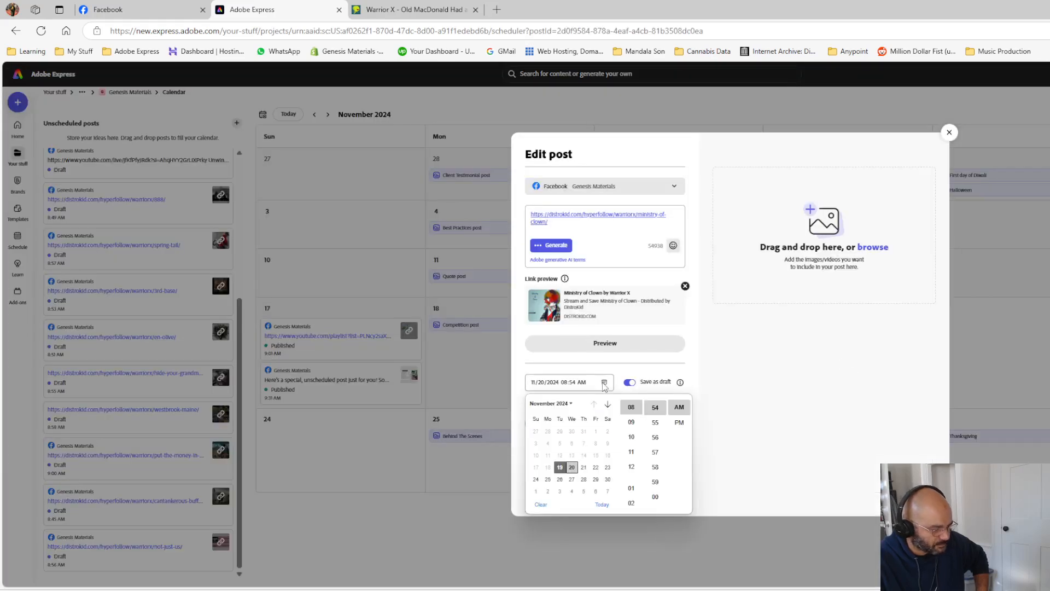
click(632, 464)
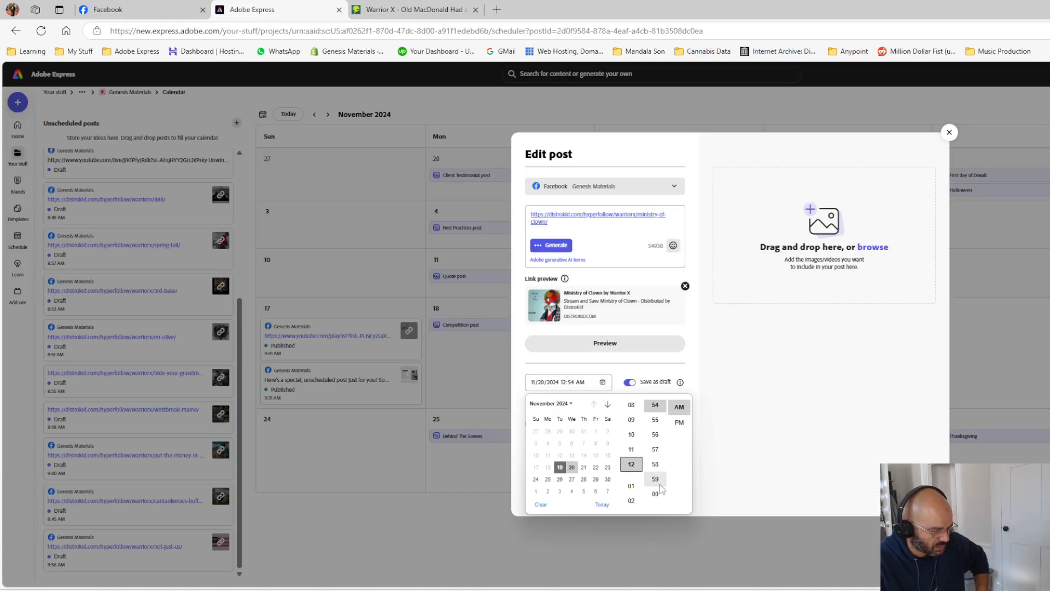
click(655, 464)
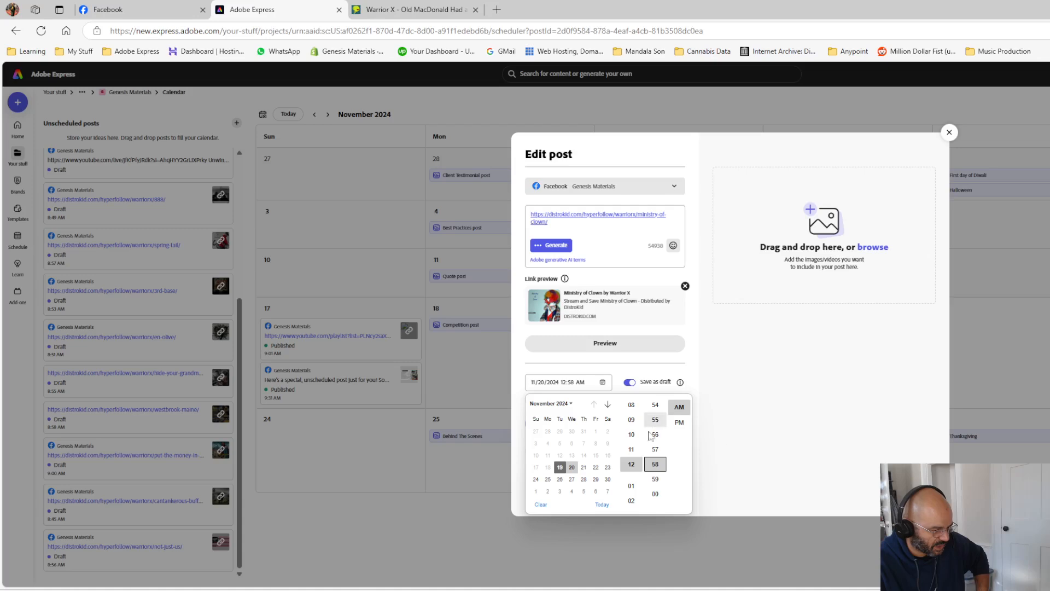
click(766, 410)
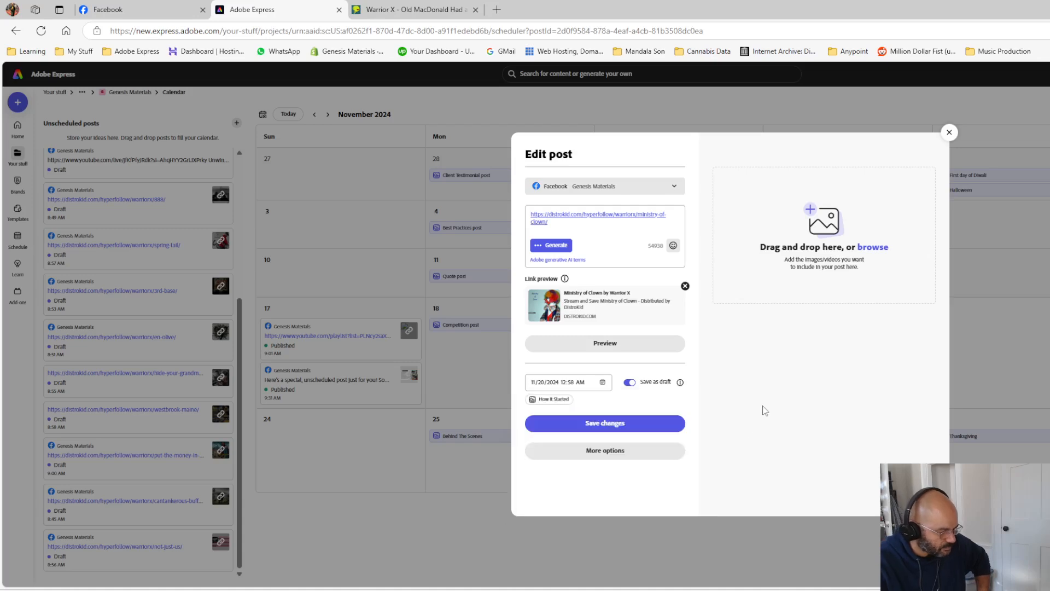
click(654, 426)
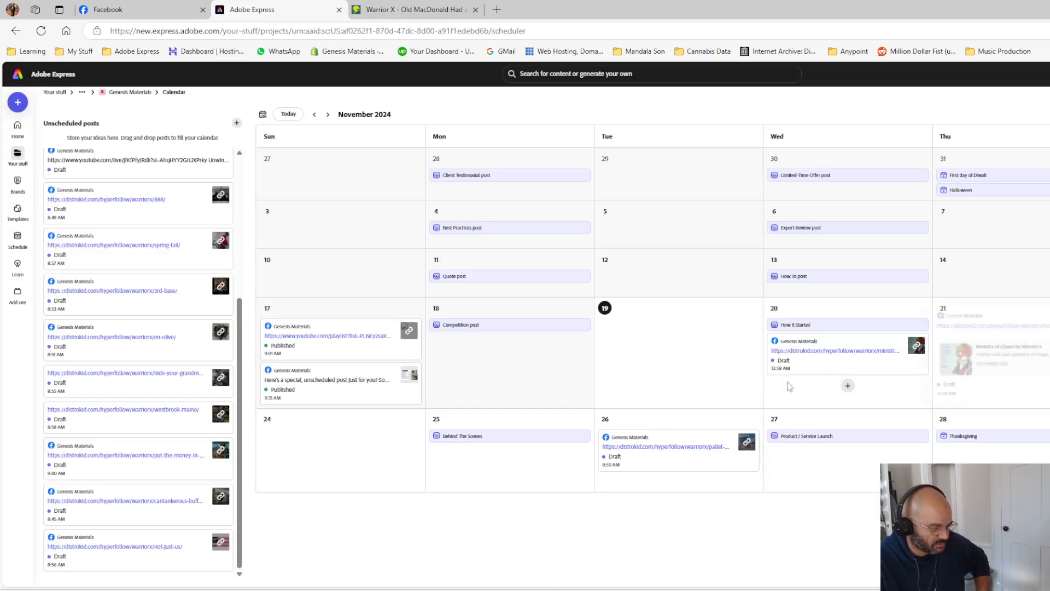
- Reopen the Ministry of Clown post to check its date, time and draft setting, and close it
mouse_move(766, 368)
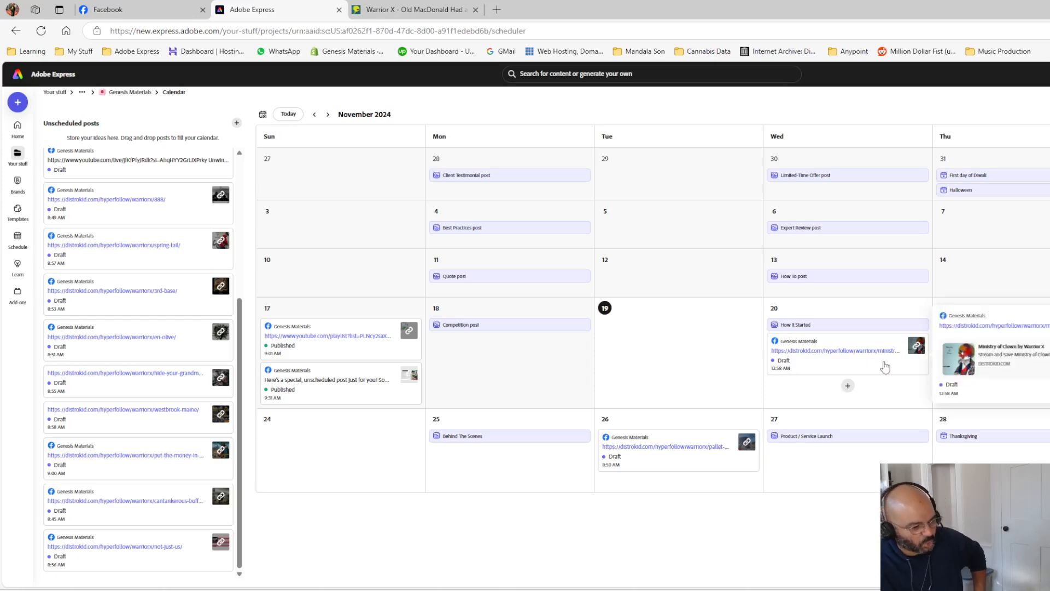
click(827, 368)
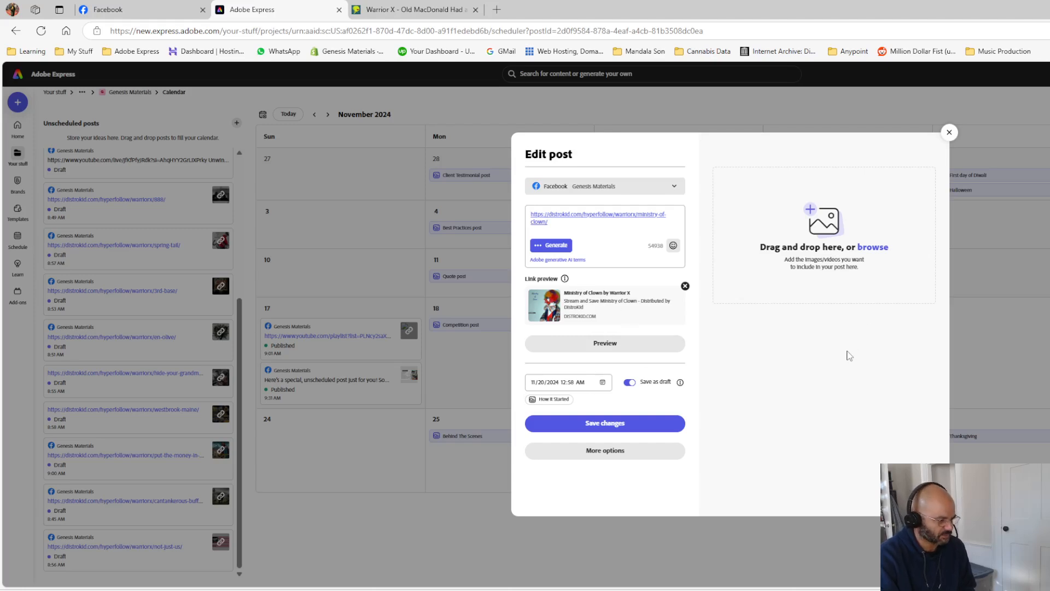
click(950, 133)
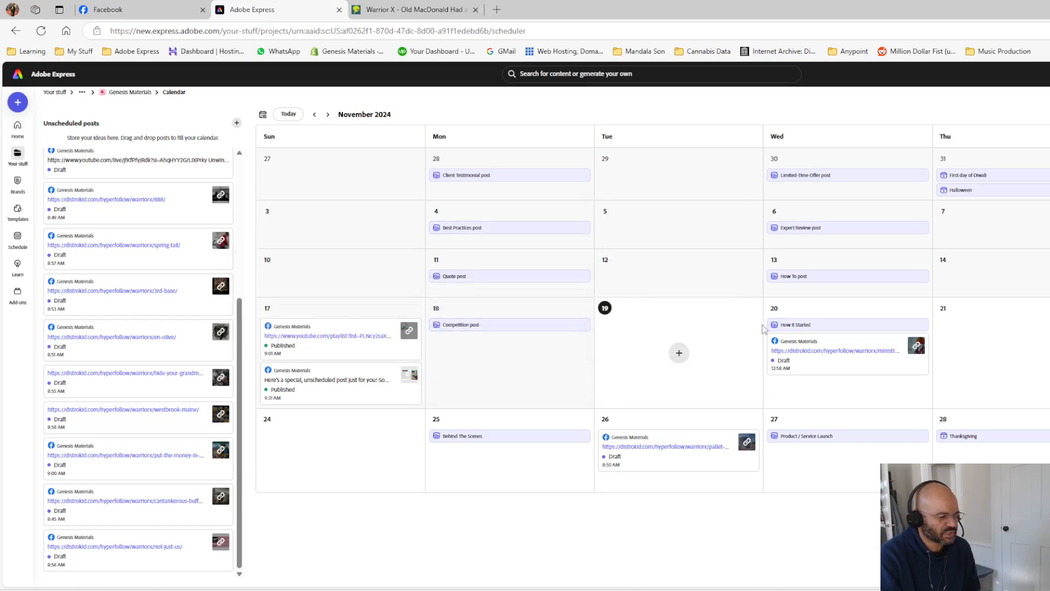
- Move the ministry-of-clown, helpless and pallet-project-girl posts from the calendar back to the unscheduled posts
drag(821, 366, 117, 362)
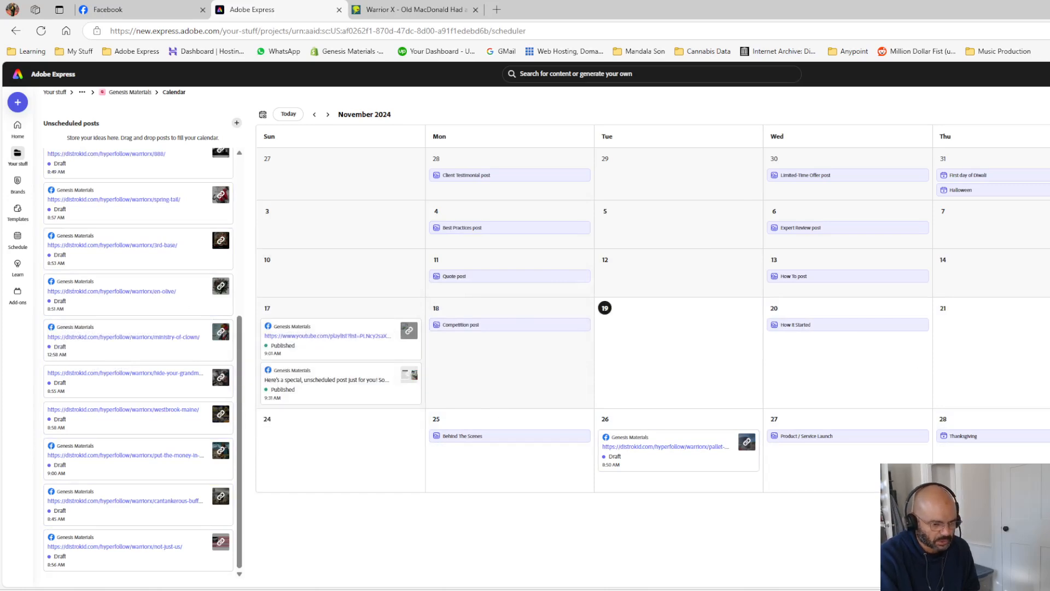
drag(1047, 351, 181, 376)
drag(644, 463, 129, 410)
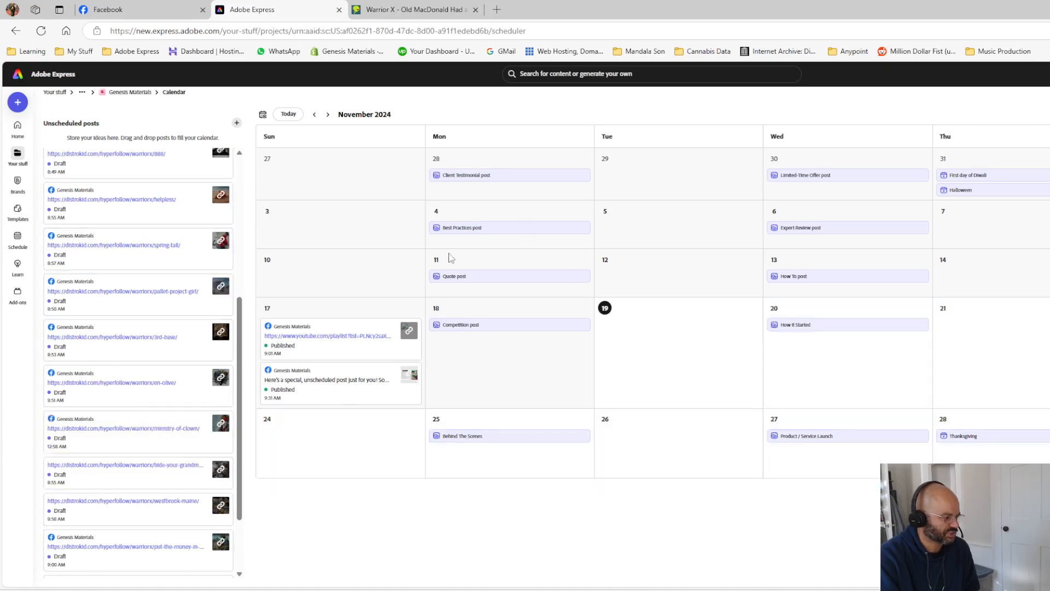
- Check the DistroKid release page for the song link, and return to Adobe Express to look through the unscheduled drafts
click(401, 11)
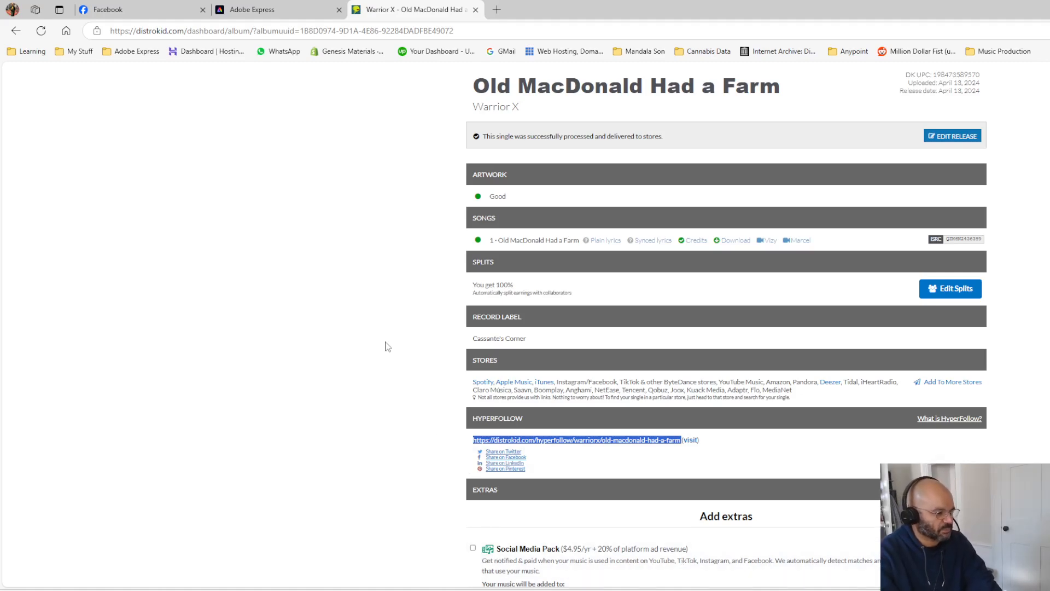
key(ctrl+shift+Tab)
scroll(134, 305, down, 5)
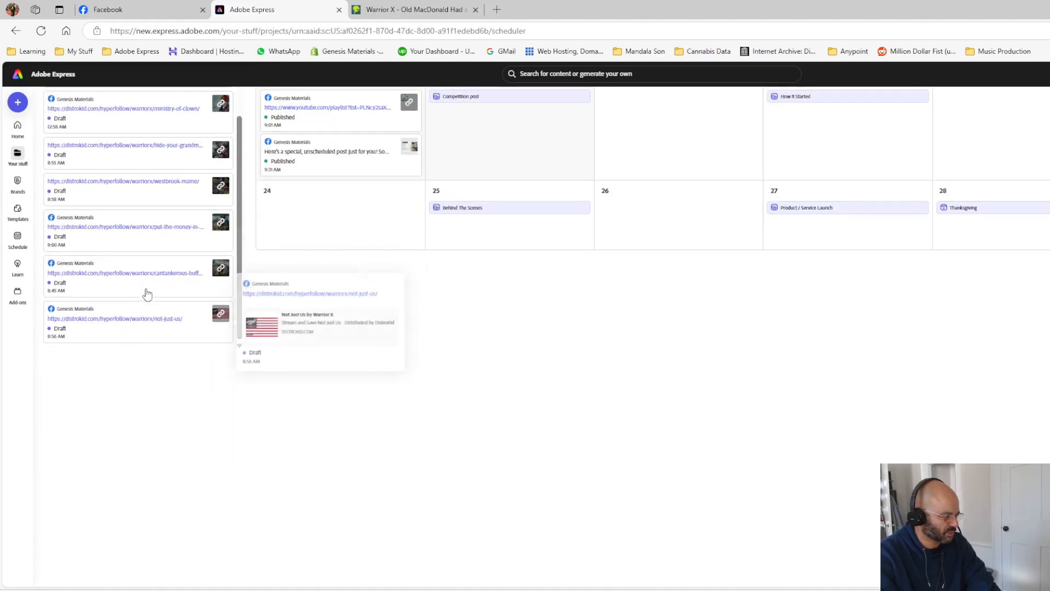
mouse_move(146, 293)
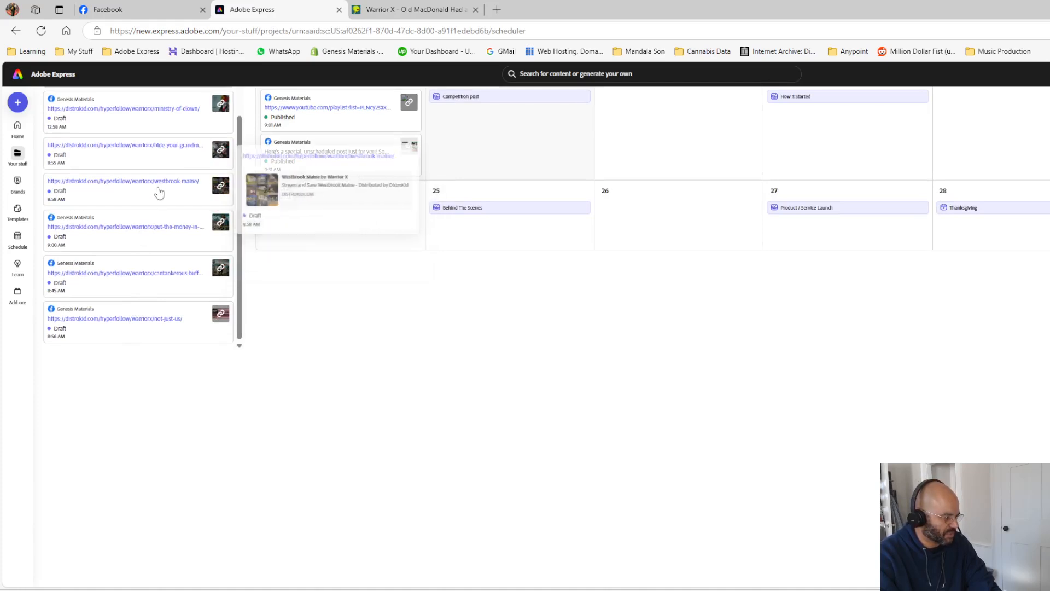
scroll(158, 194, up, 1)
scroll(158, 195, up, 10)
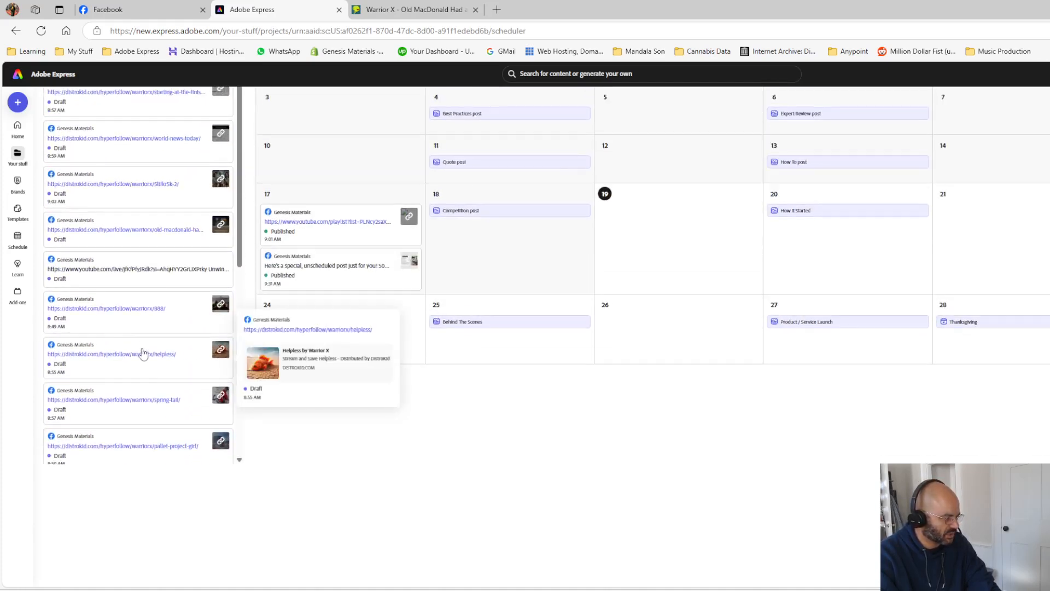
mouse_move(169, 241)
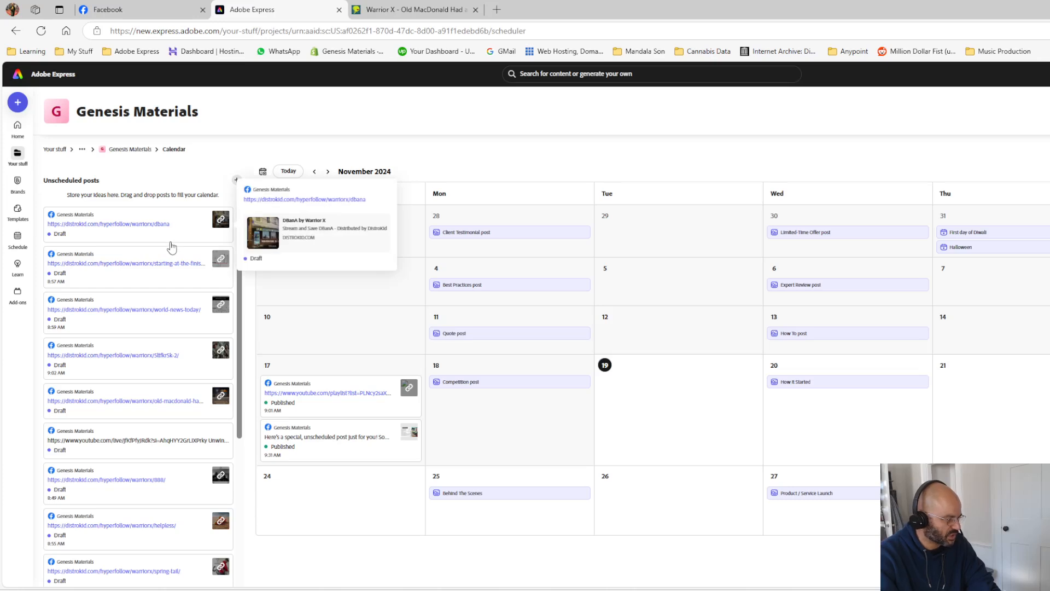
- Switch to DistroKid, return from the Old MacDonald release to the music list, and open the Dr. Hennessy single
click(426, 11)
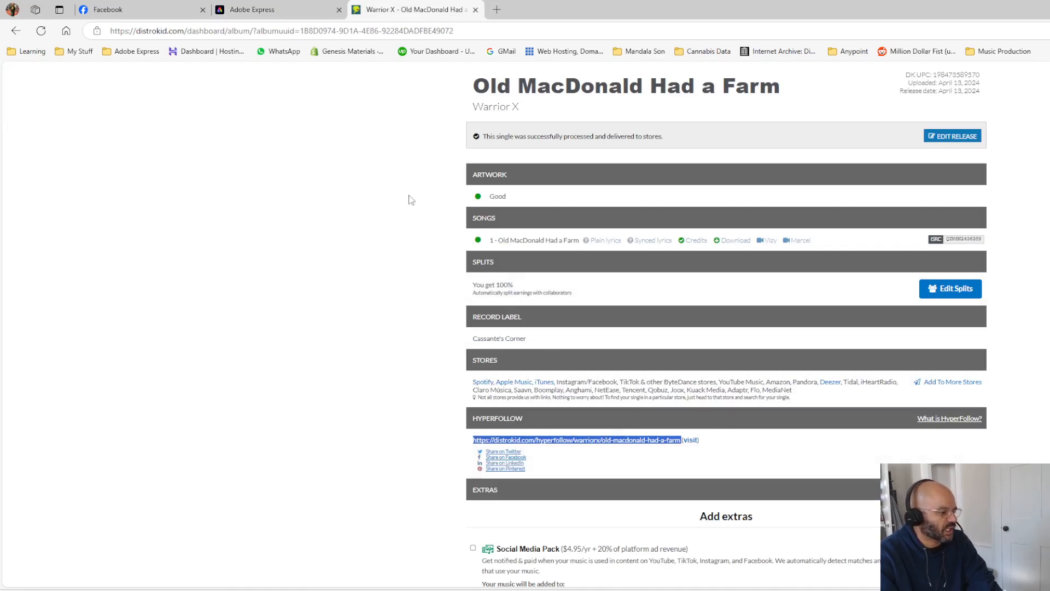
scroll(402, 147, up, 3)
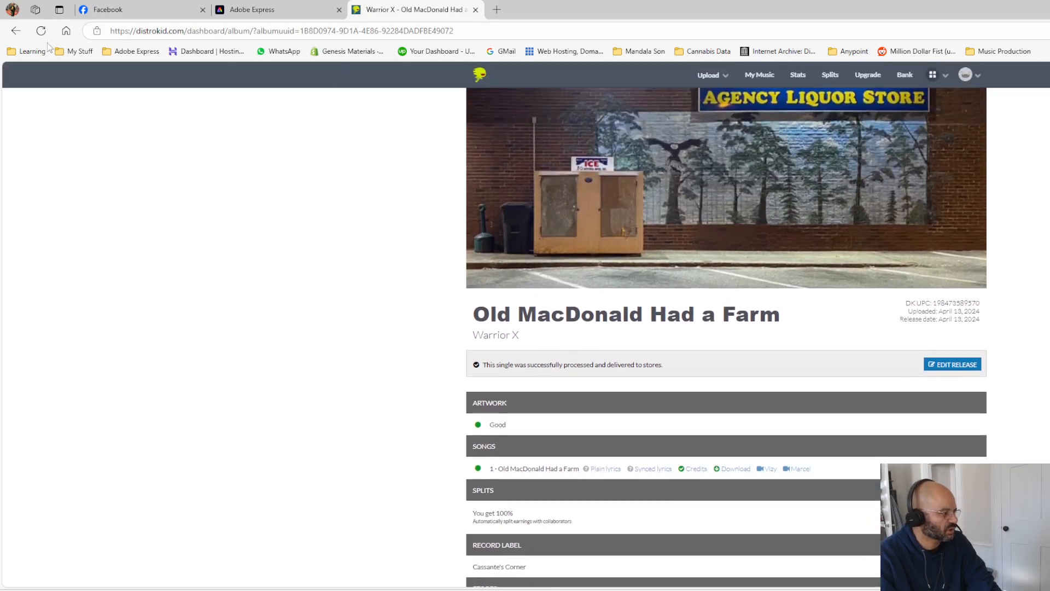
click(16, 31)
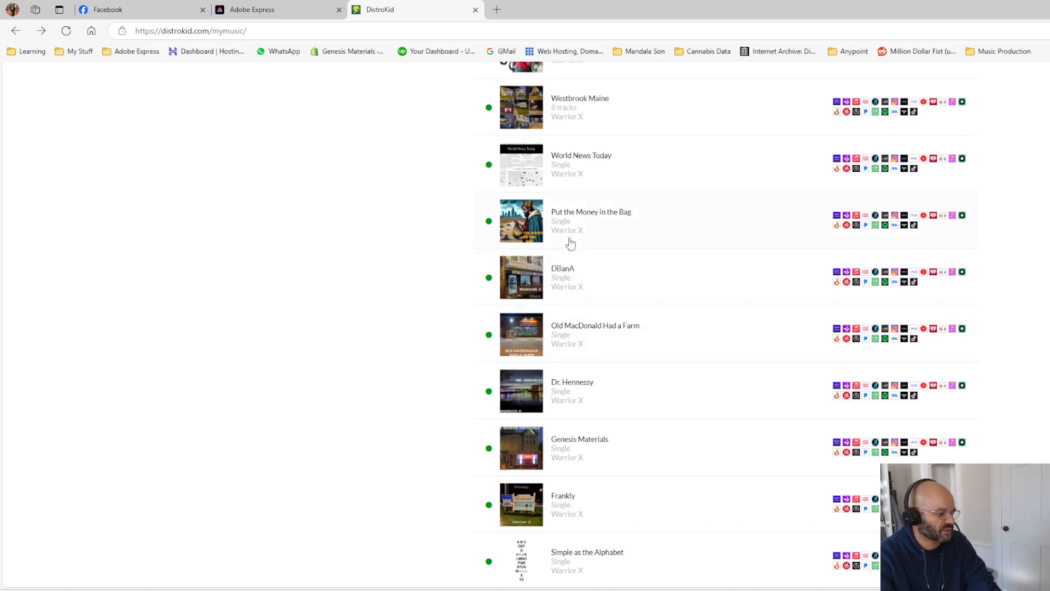
click(636, 392)
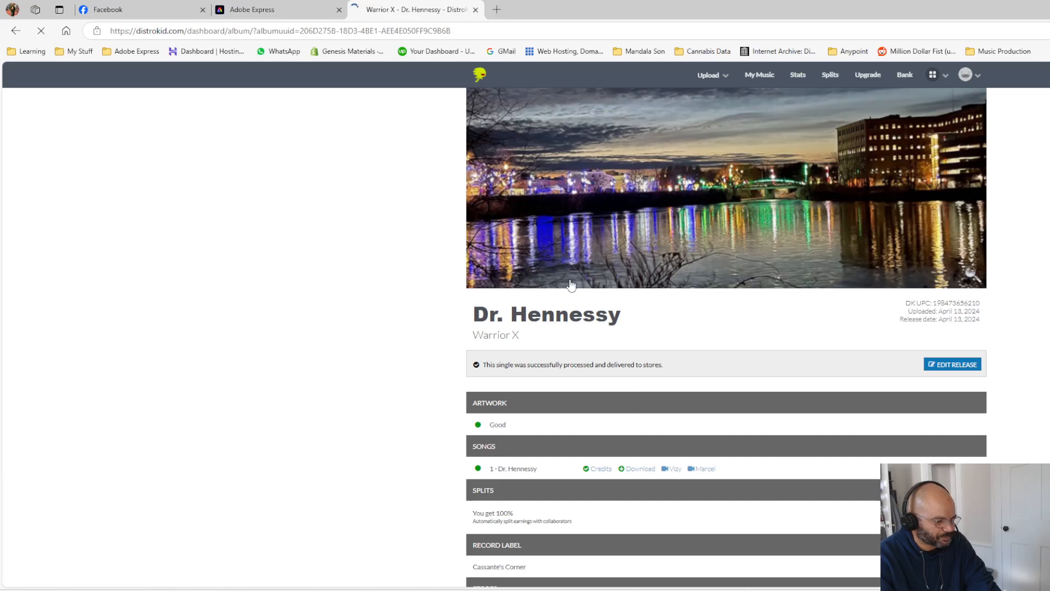
- Find the HyperFollow link on the Dr. Hennessy release page and copy it
scroll(417, 253, down, 4)
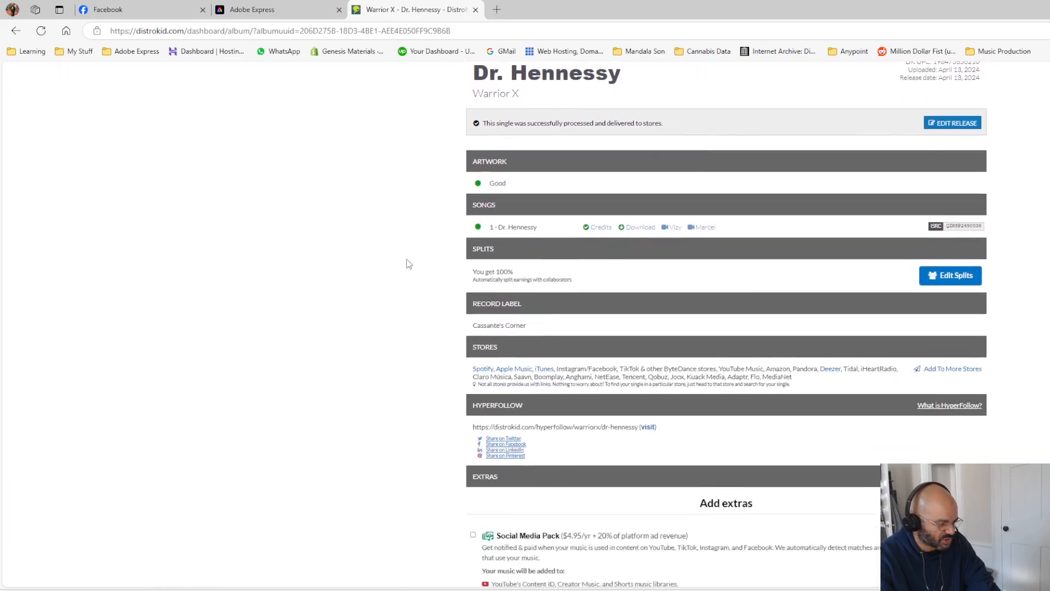
scroll(429, 420, down, 3)
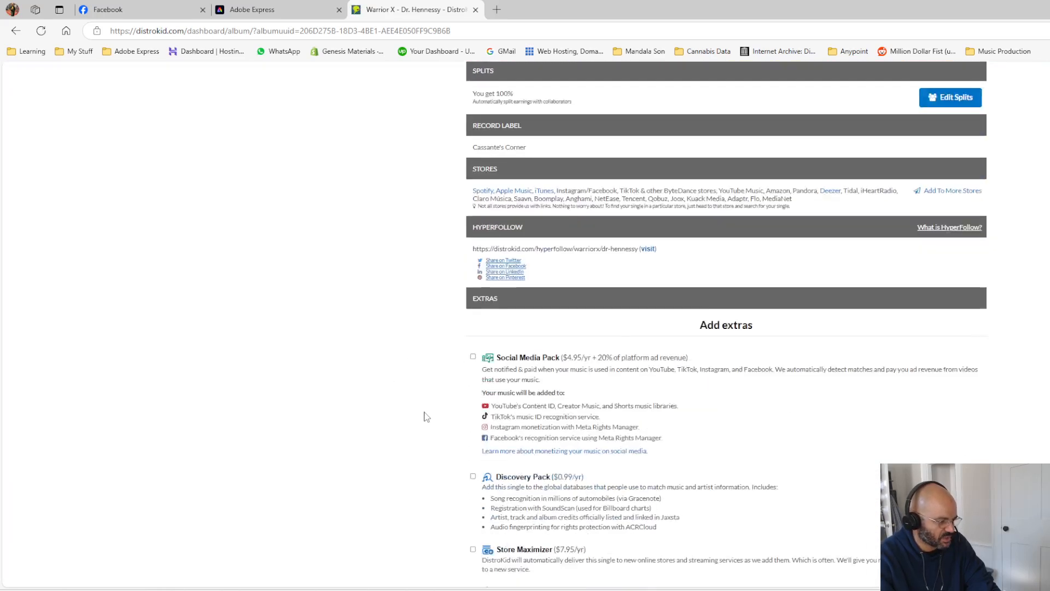
scroll(427, 416, down, 4)
scroll(423, 403, up, 5)
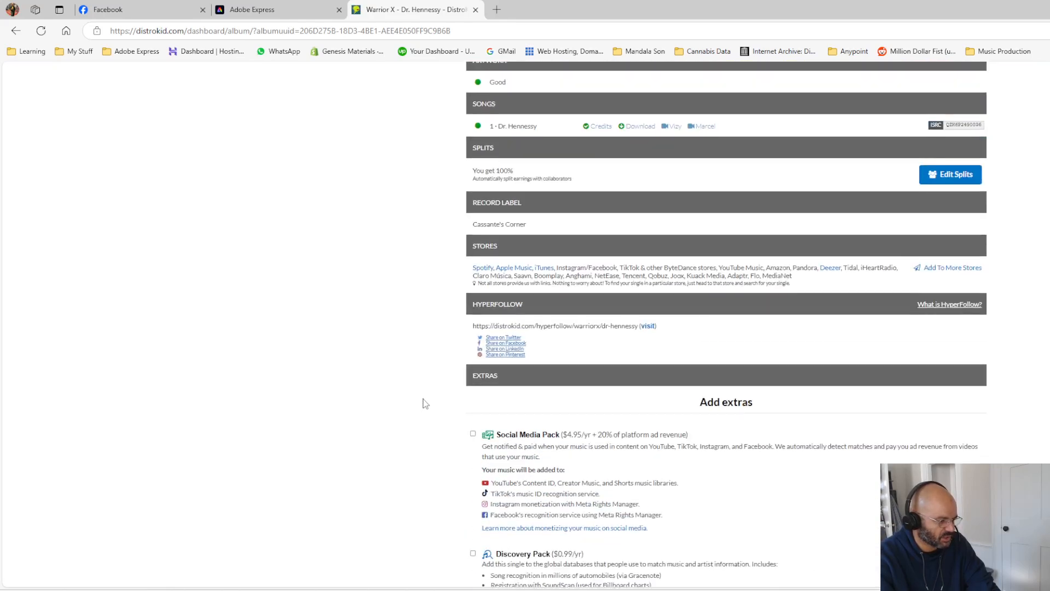
scroll(426, 403, up, 3)
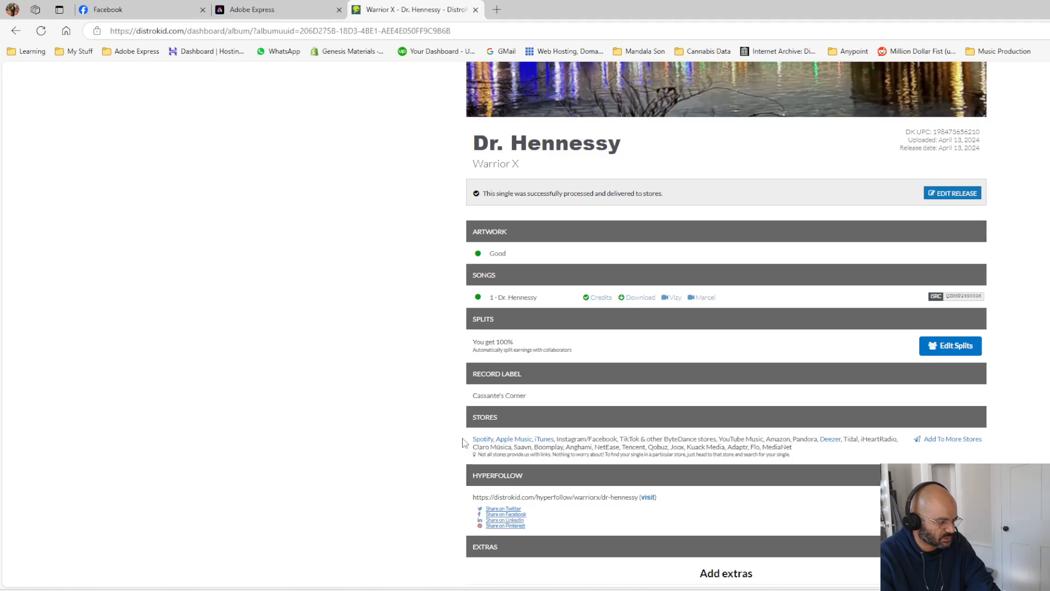
scroll(464, 443, down, 1)
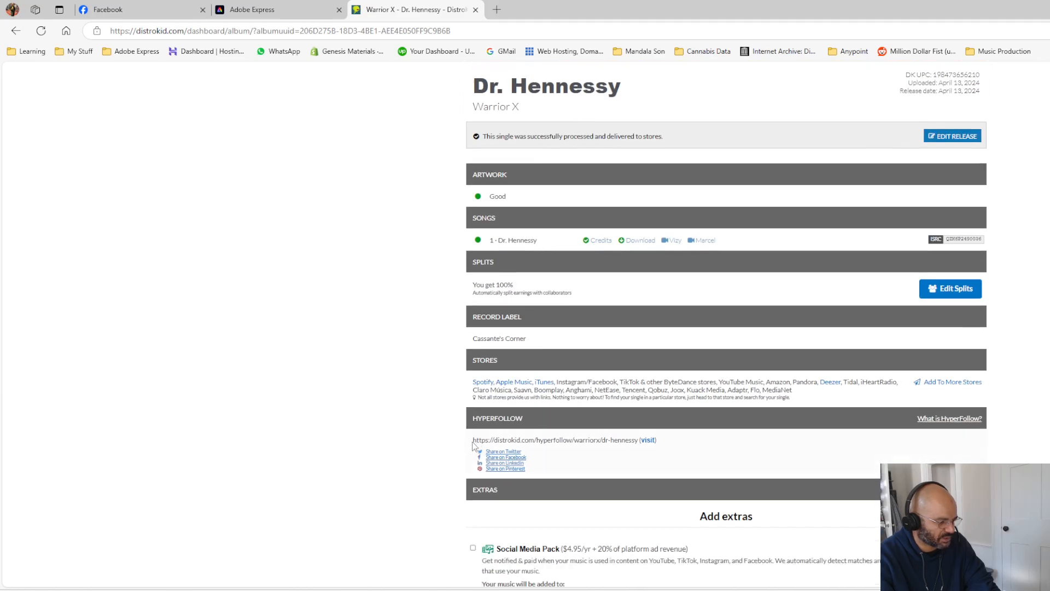
drag(473, 444, 632, 440)
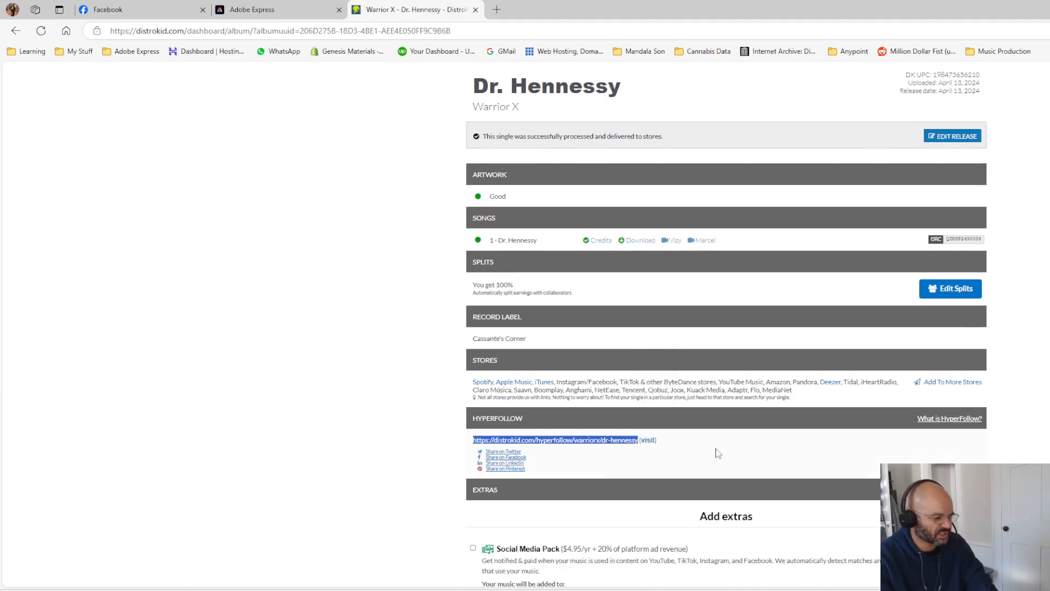
- View the Dr. Hennessy HyperFollow page and its Spotify listing, close the Spotify page, and return to the DistroKid release page
click(648, 440)
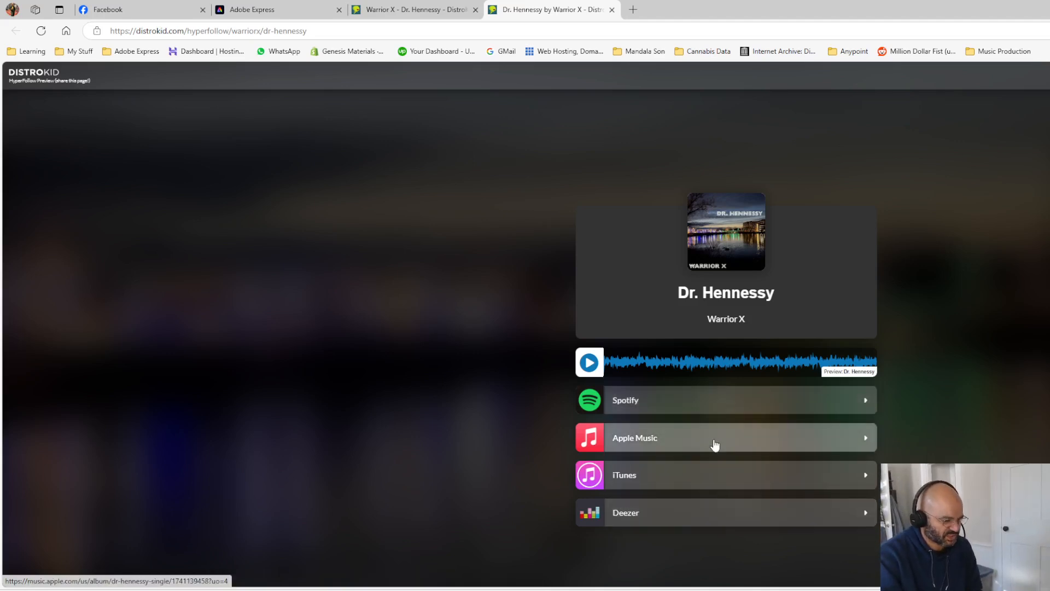
click(714, 402)
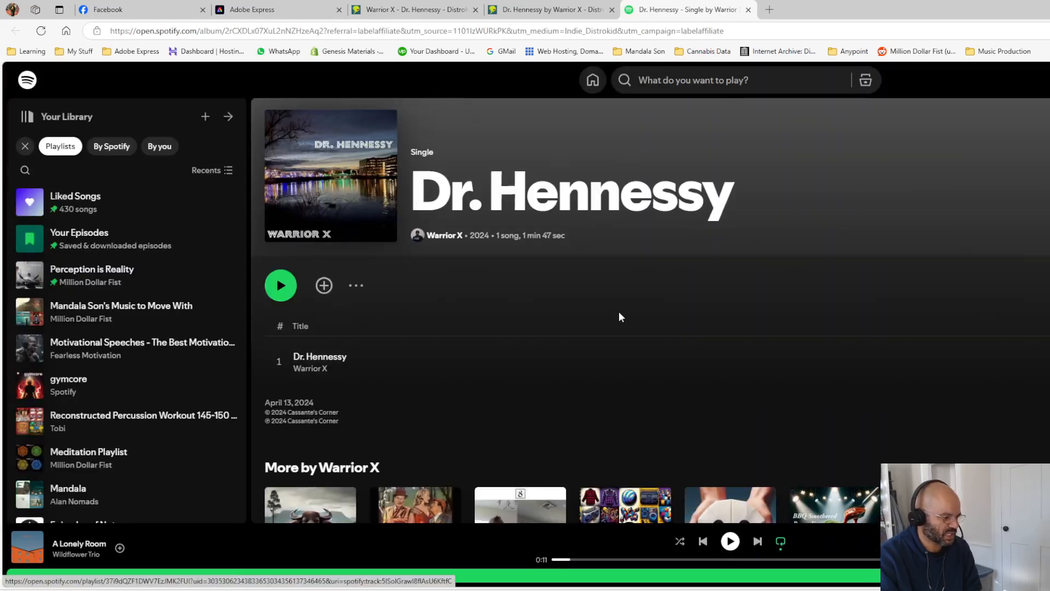
scroll(618, 311, down, 4)
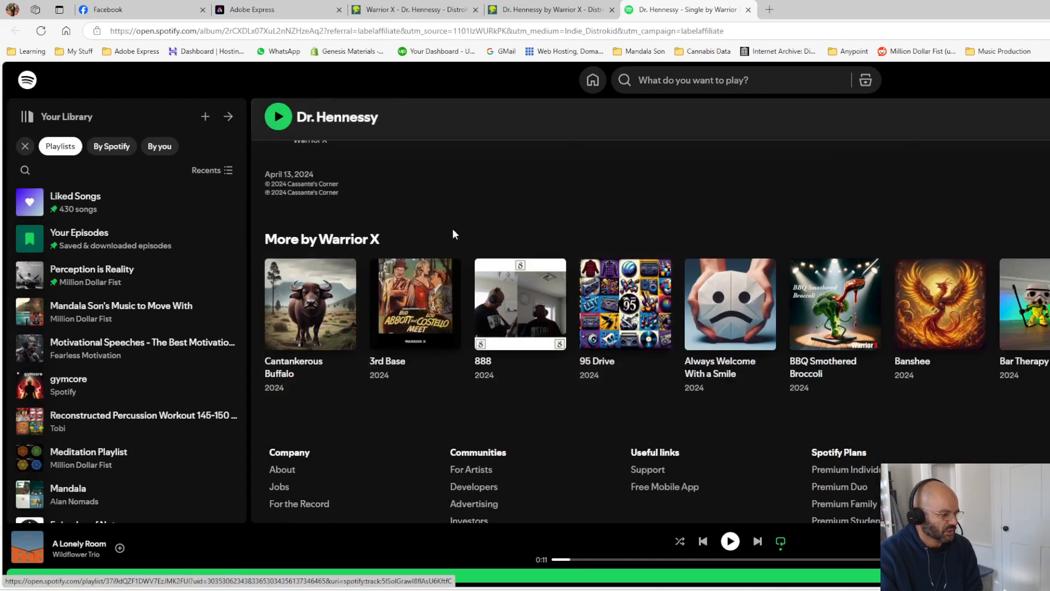
scroll(460, 246, up, 4)
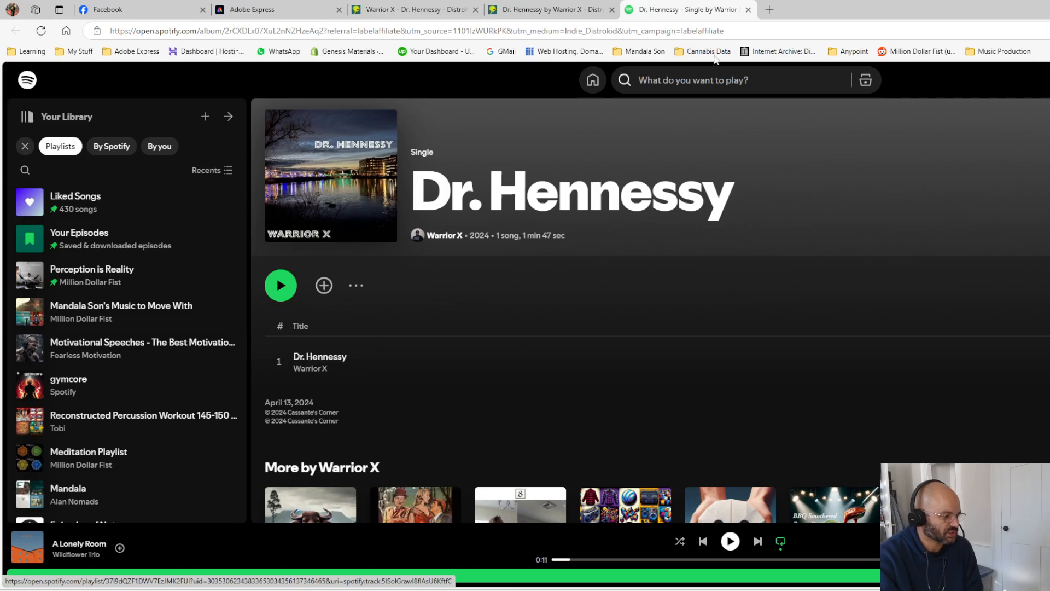
click(748, 10)
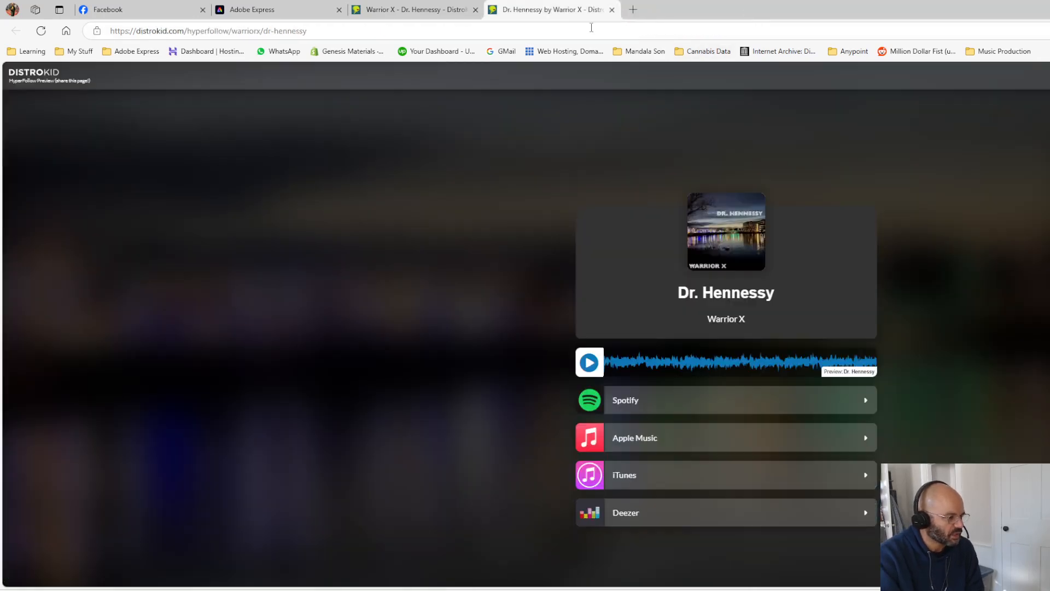
click(425, 13)
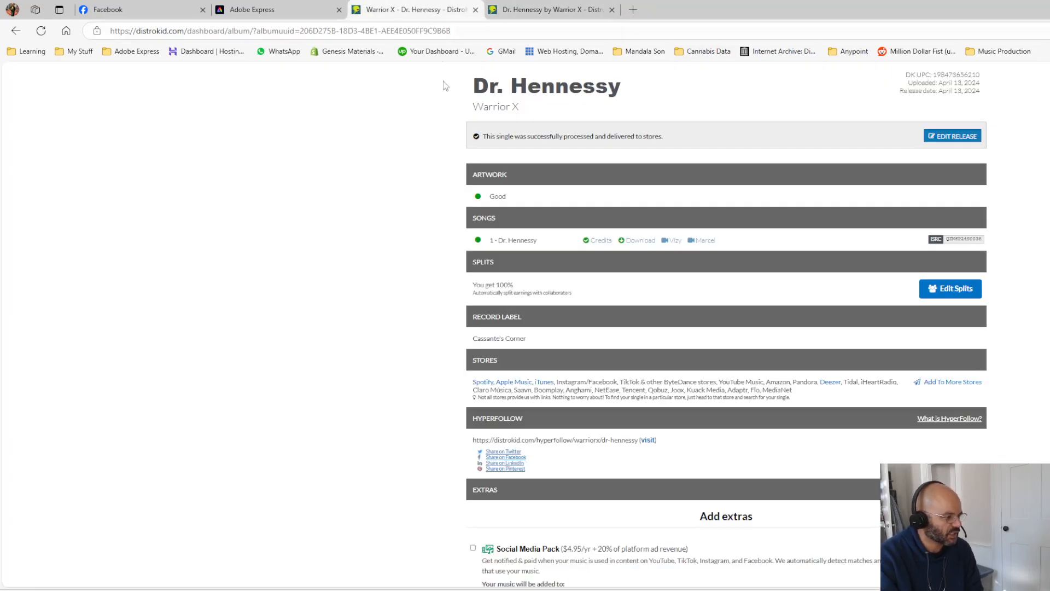
click(262, 15)
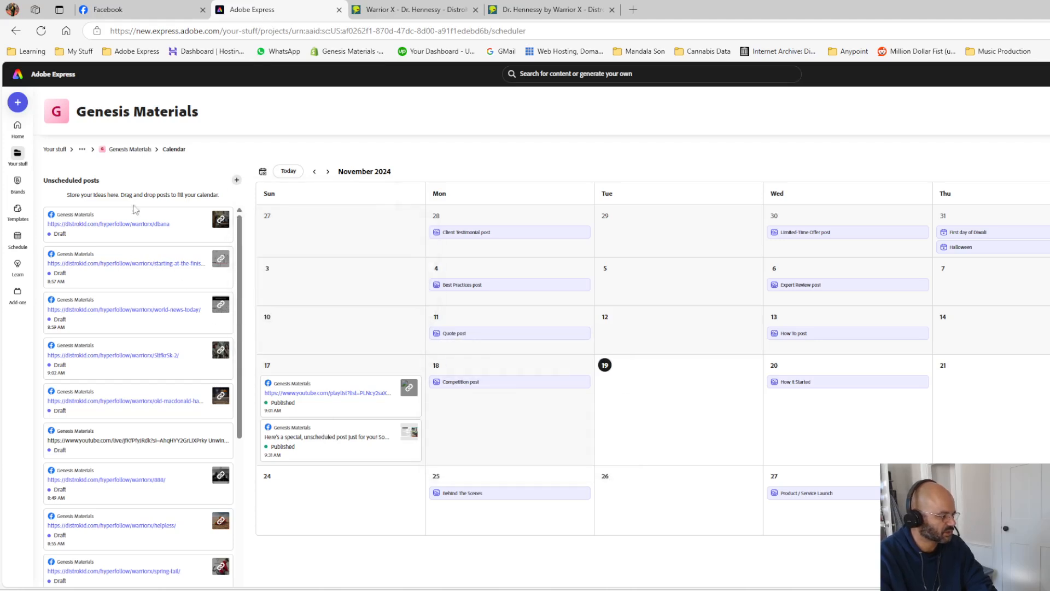
click(236, 181)
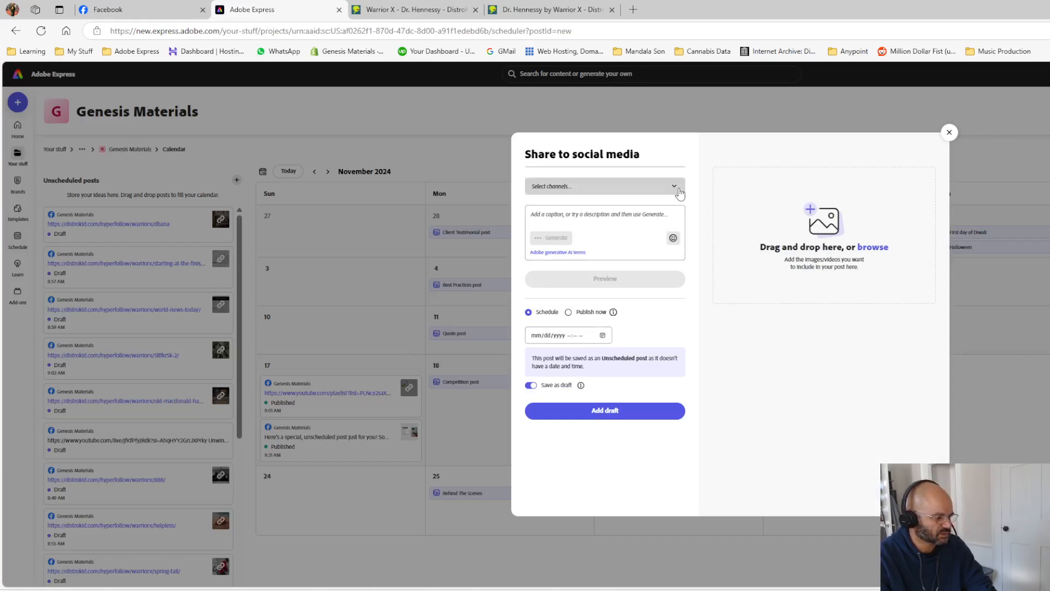
click(618, 187)
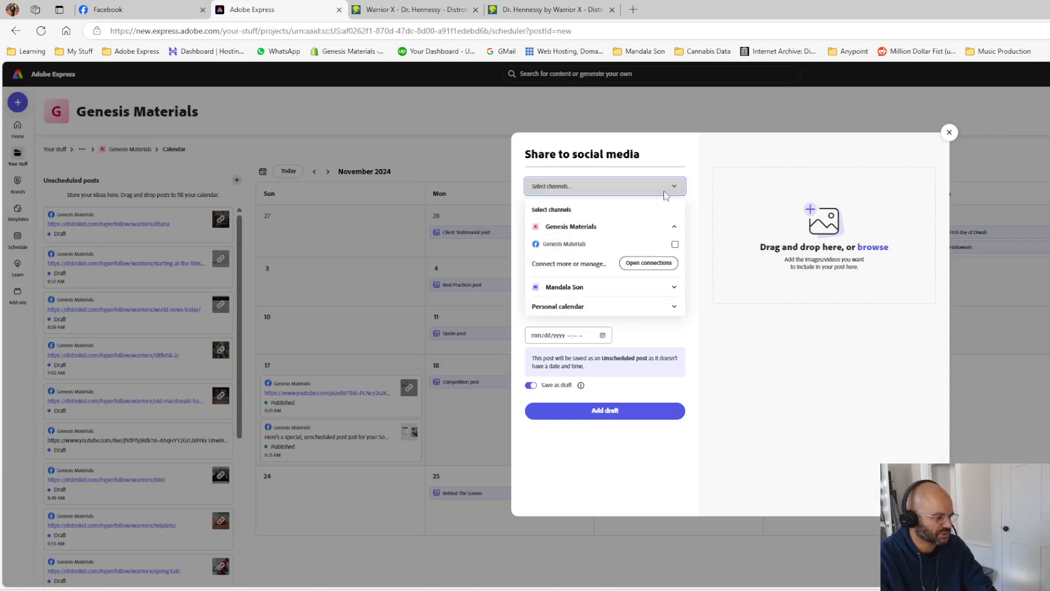
click(675, 244)
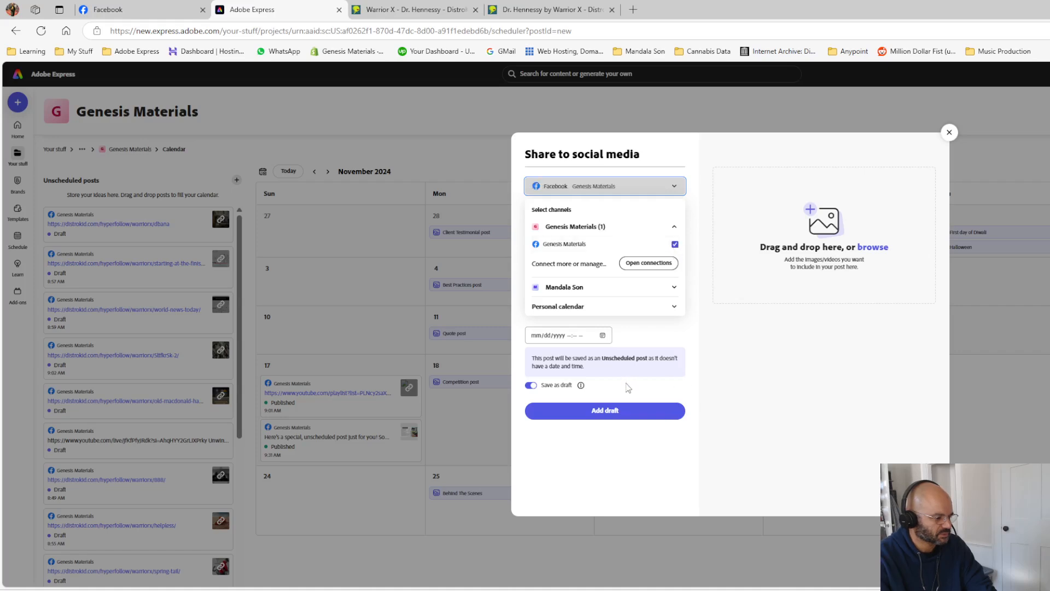
click(722, 361)
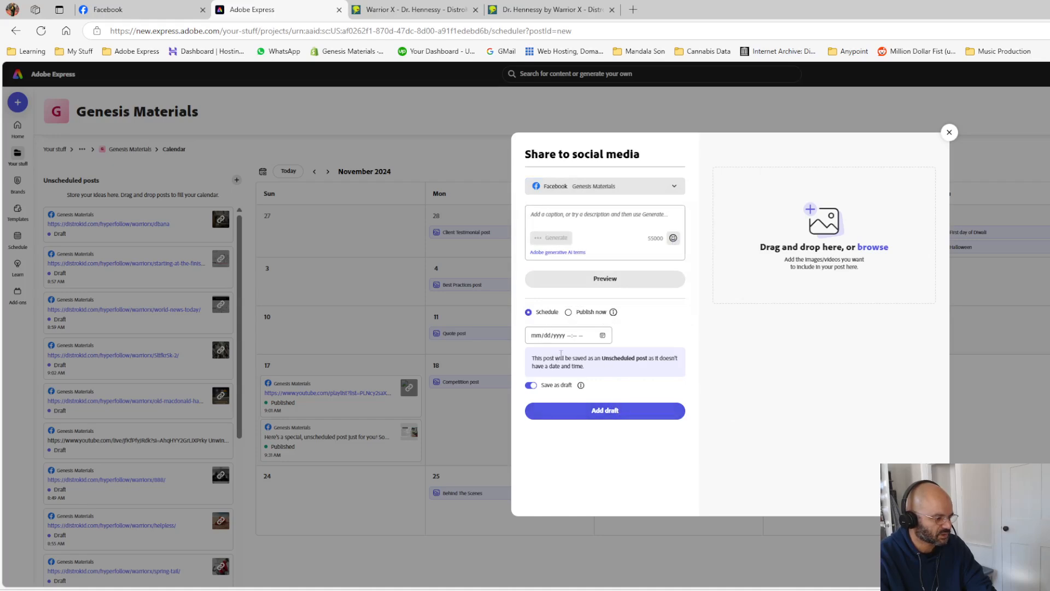
click(579, 214)
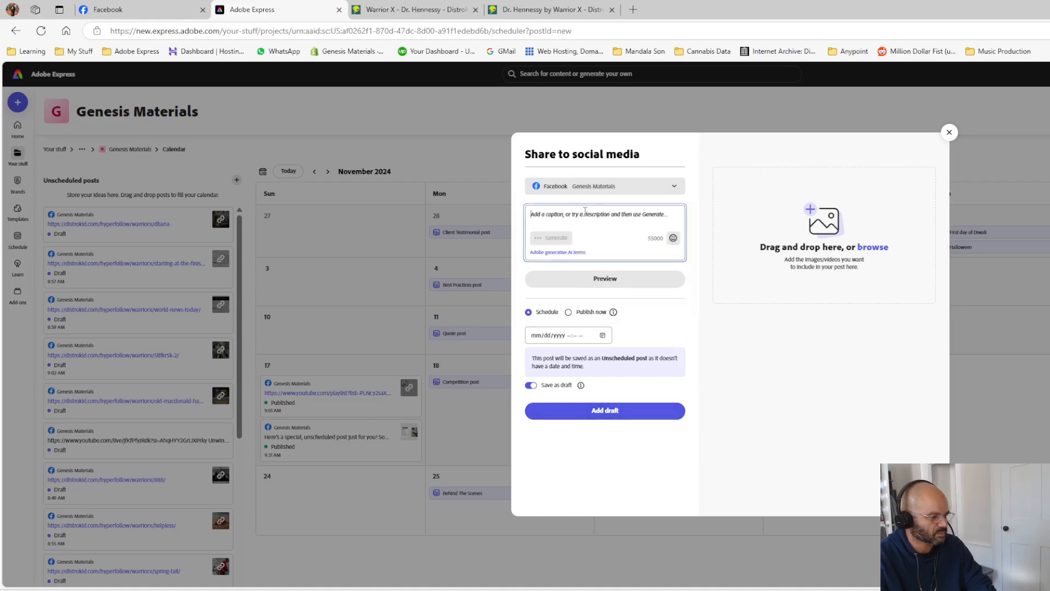
text(https://distrokid.com/hyperfollow/warriorx/dr-hennessy)
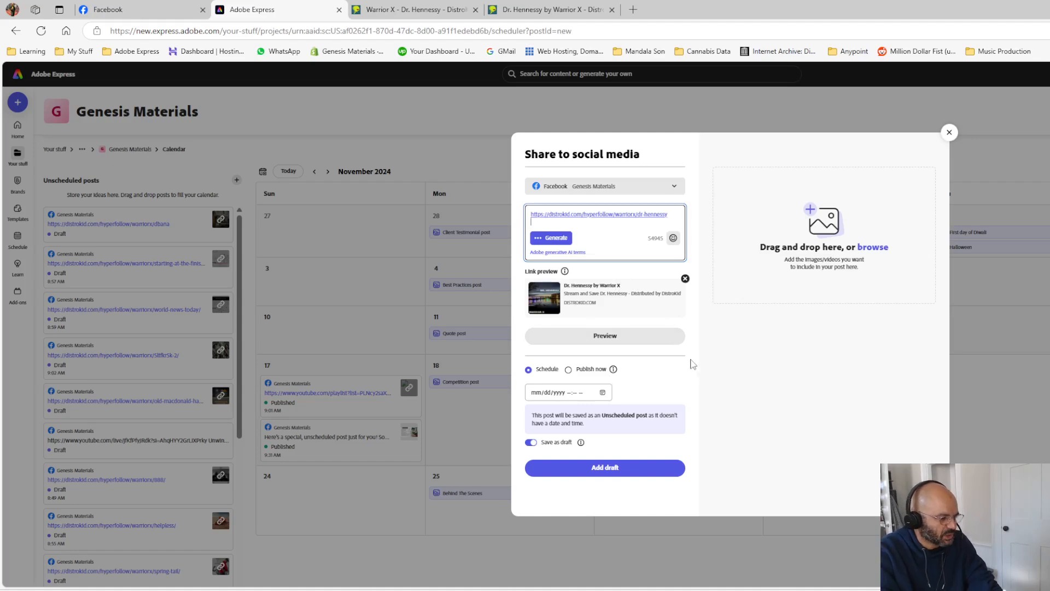
- Preview the Dr. Hennessy post, close the preview, and add the post as a draft without a date
click(604, 335)
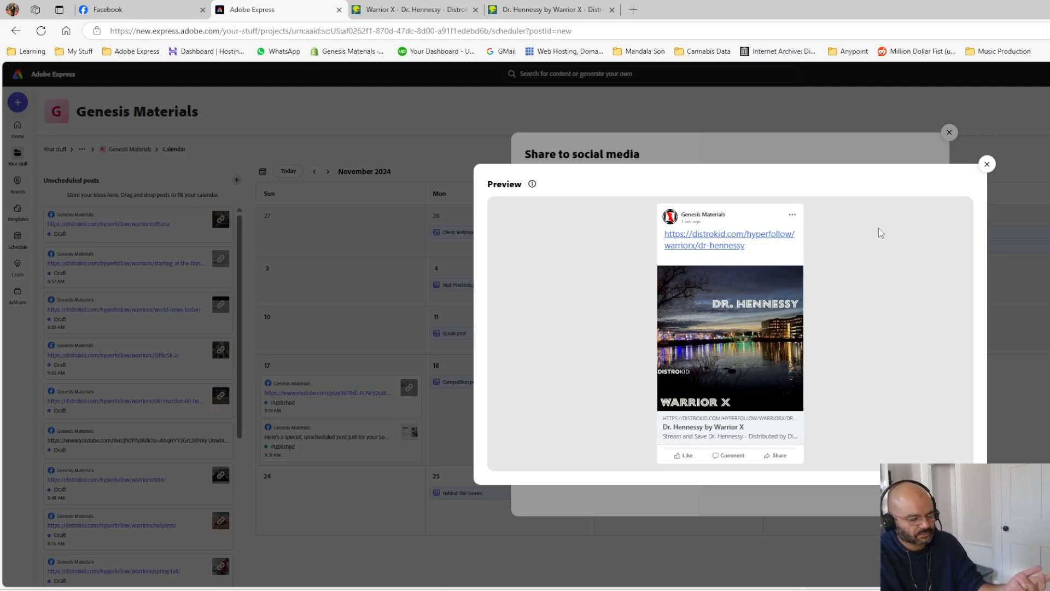
click(987, 165)
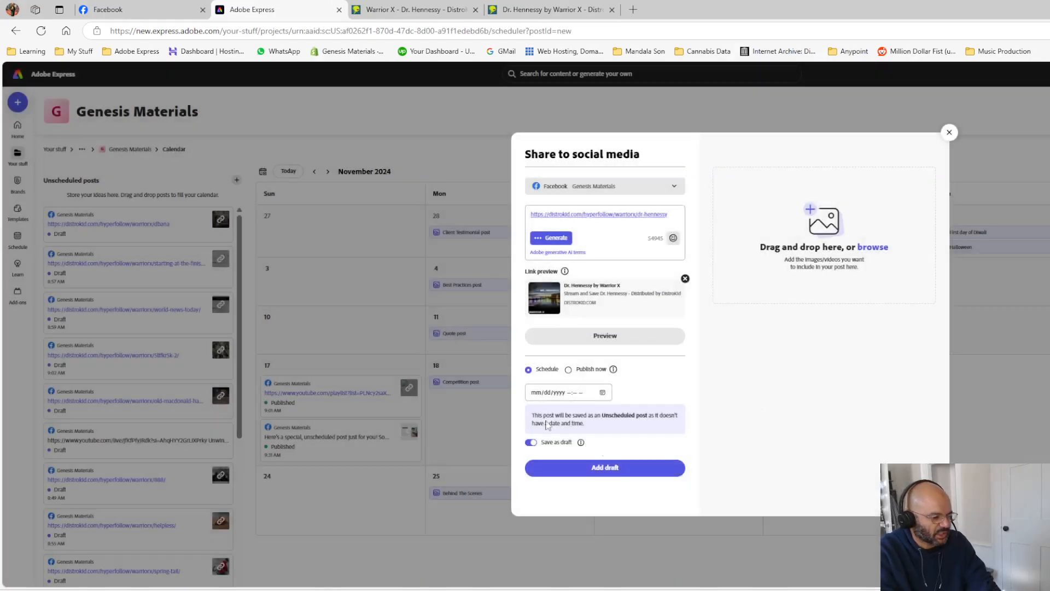
click(626, 470)
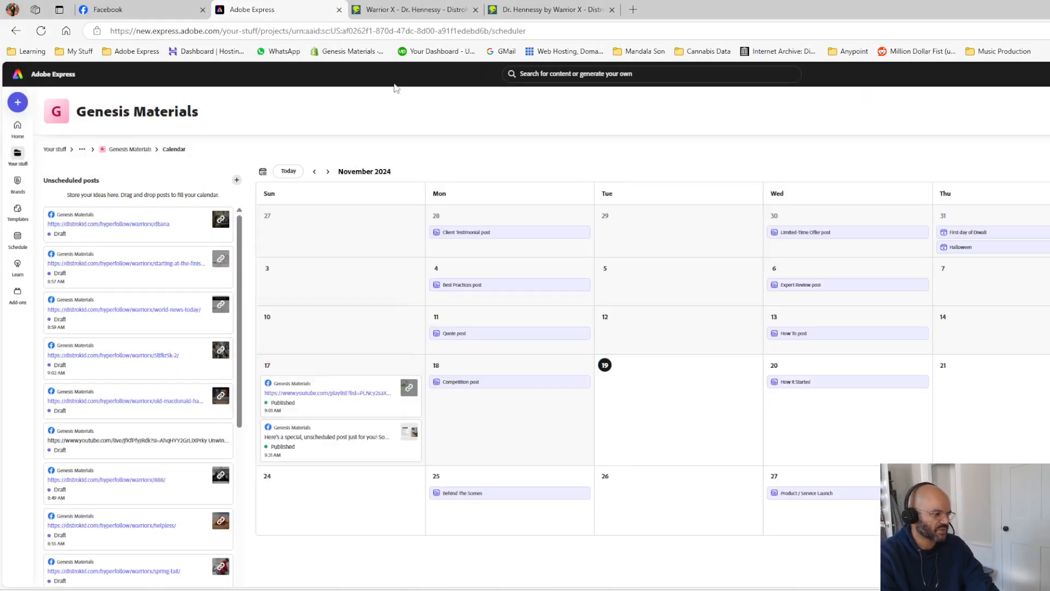
- Return to the DistroKid music list and browse through the remaining Warrior X releases
click(429, 11)
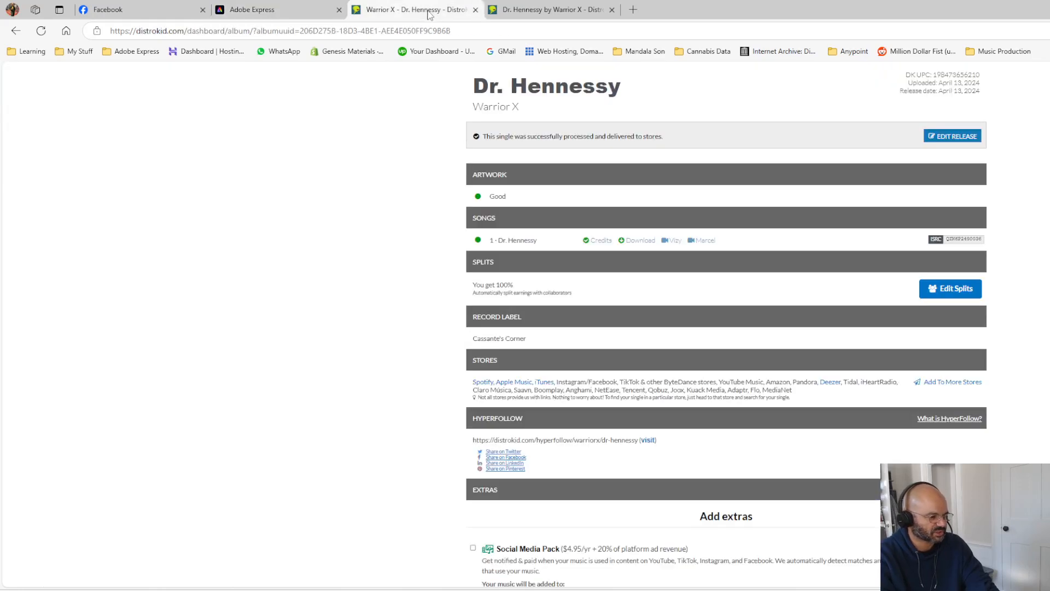
click(19, 31)
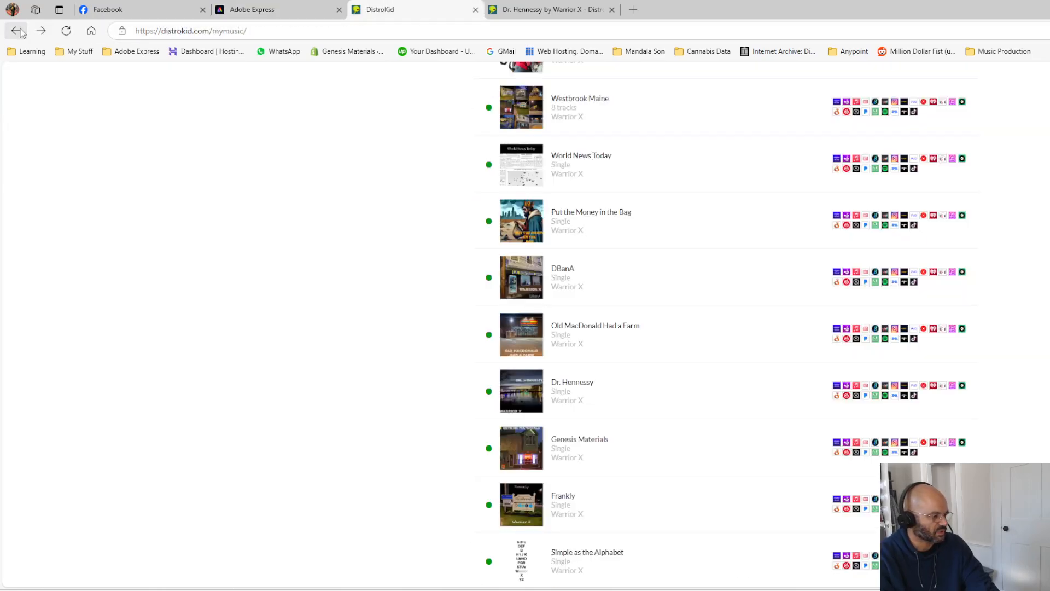
scroll(715, 361, down, 5)
scroll(715, 360, down, 15)
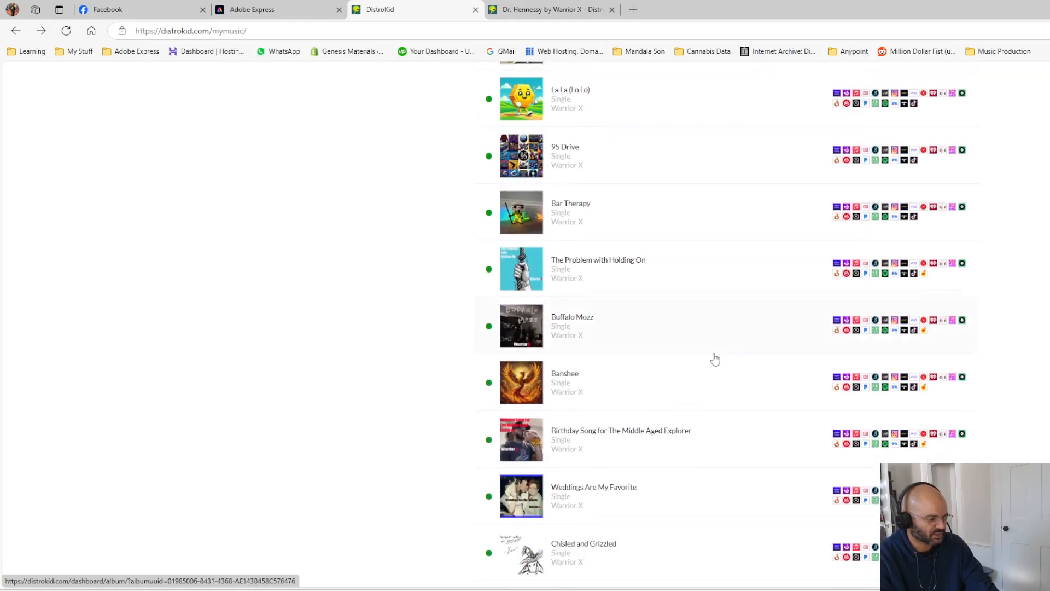
scroll(715, 360, down, 13)
scroll(715, 360, down, 17)
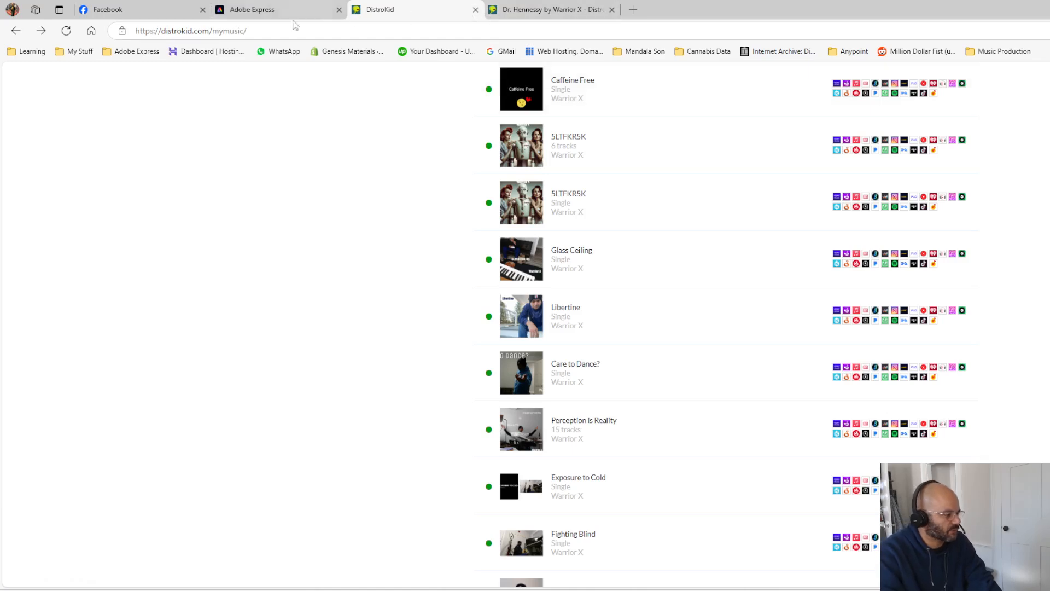
- Switch back to Adobe Express and look through the list of unscheduled draft posts
click(263, 9)
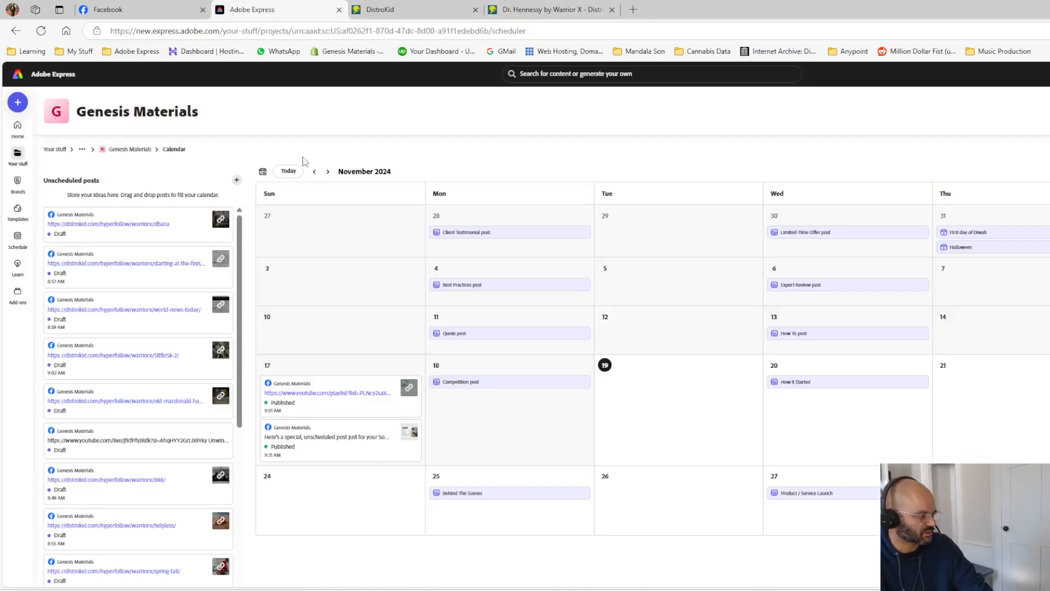
mouse_move(173, 361)
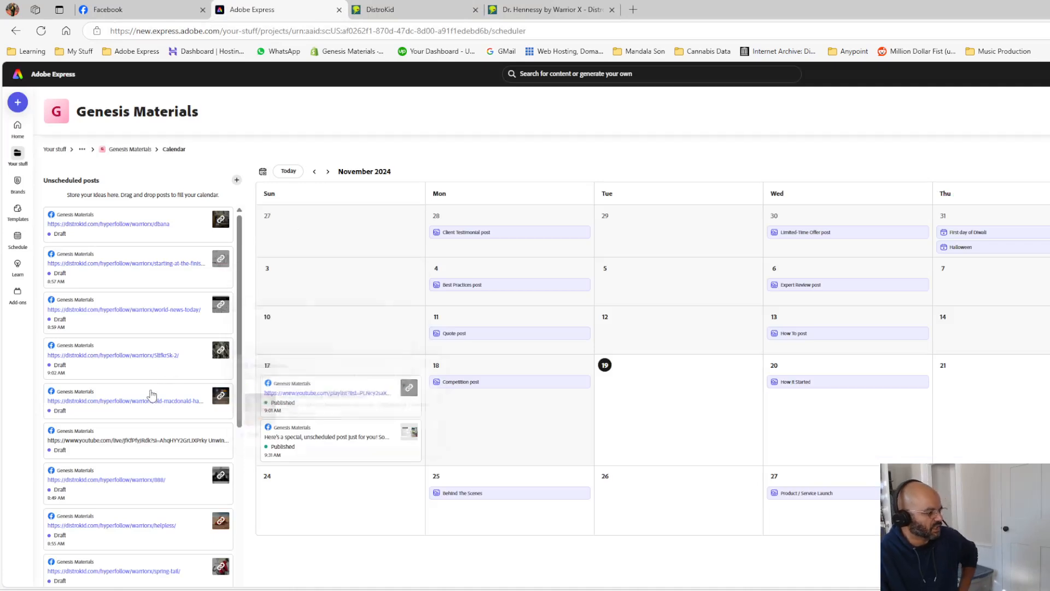
mouse_move(188, 305)
scroll(175, 310, down, 1)
scroll(175, 310, down, 8)
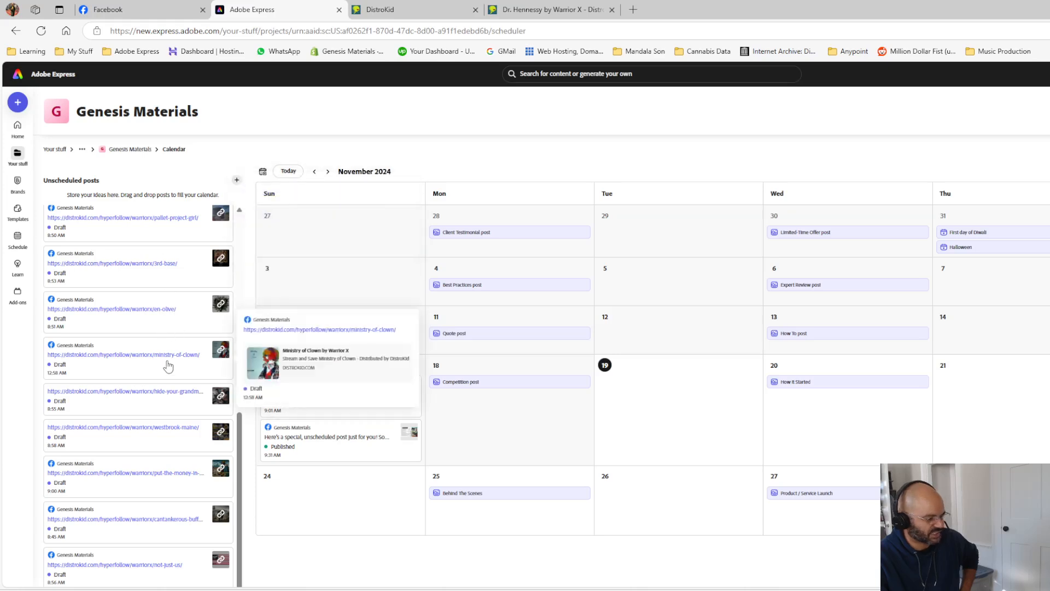
mouse_move(169, 254)
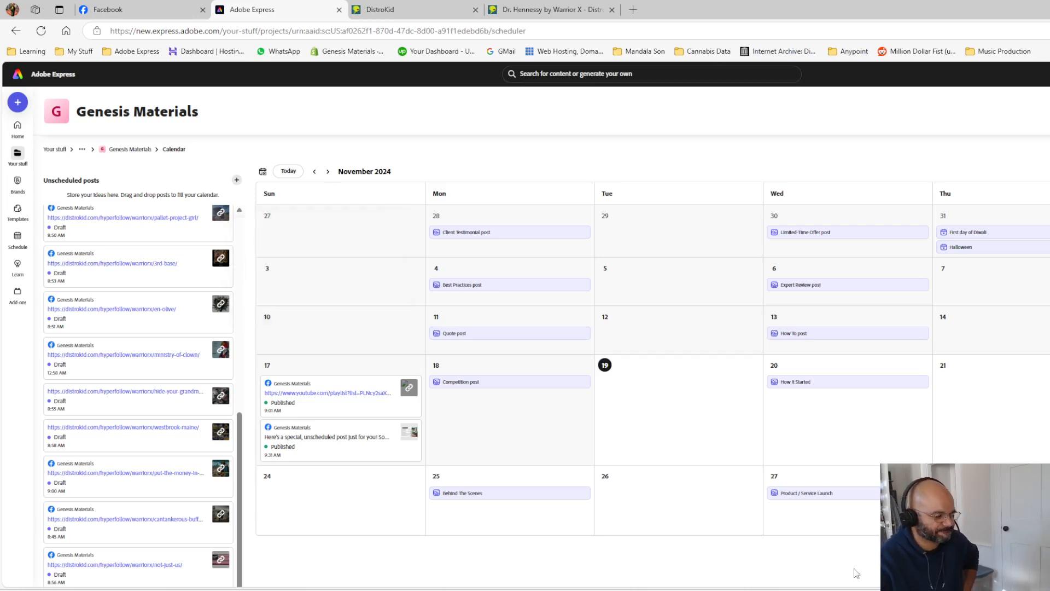
key(alt+Tab)
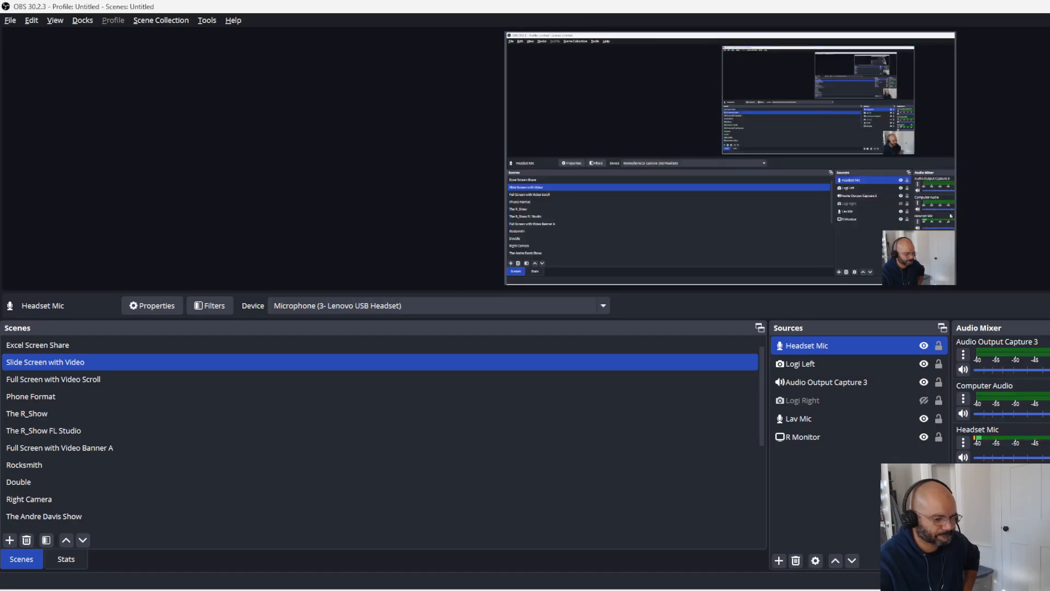